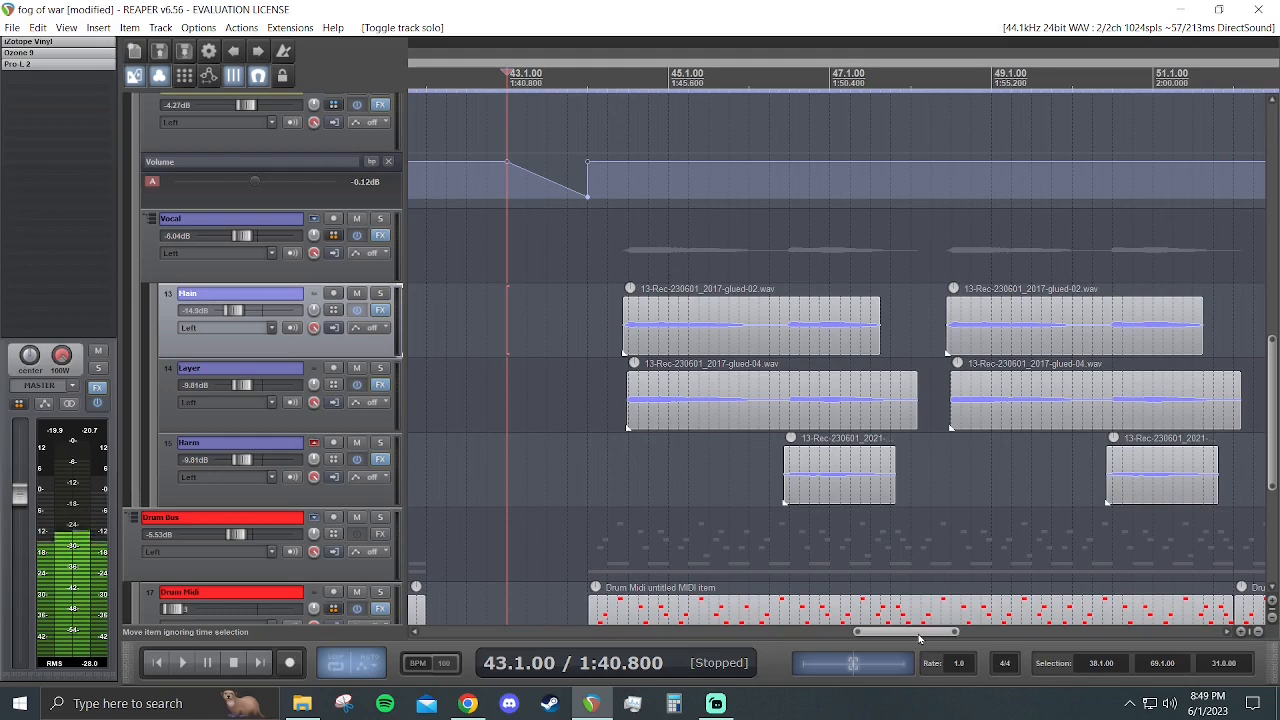
- Play the full mix from bar 43 to hear the vocals in context
drag(917, 638, 931, 638)
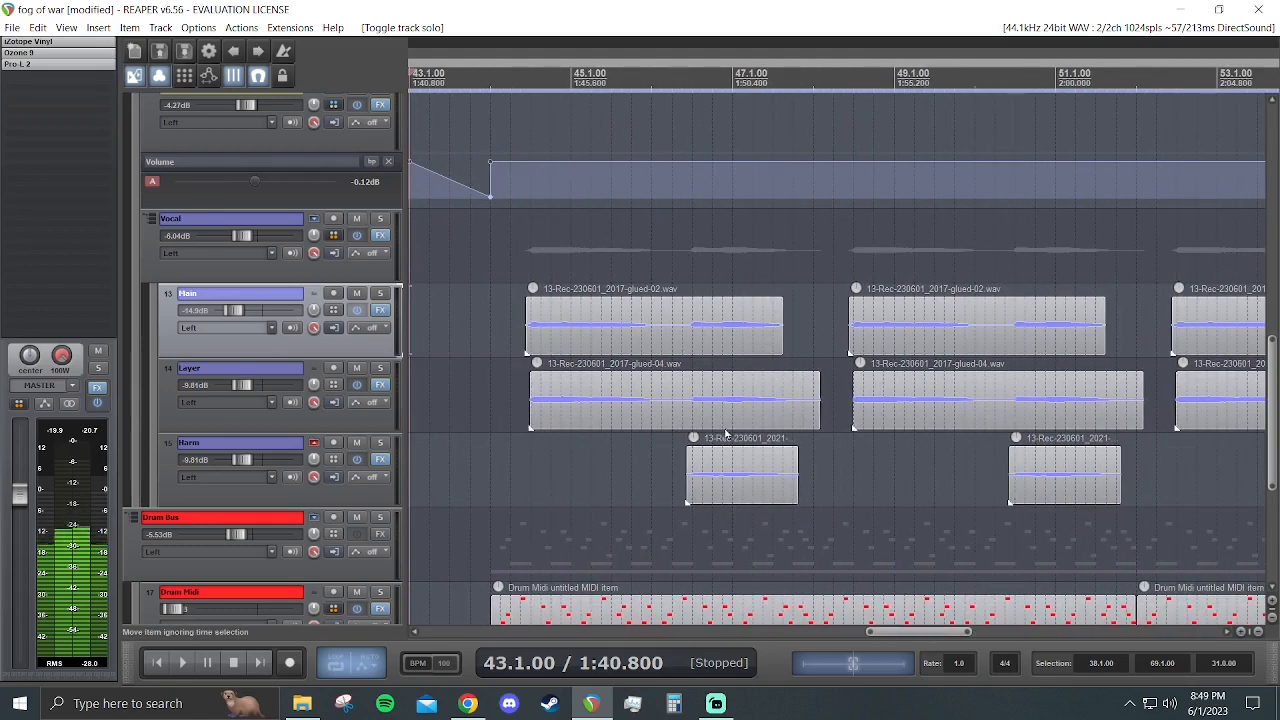
key(space)
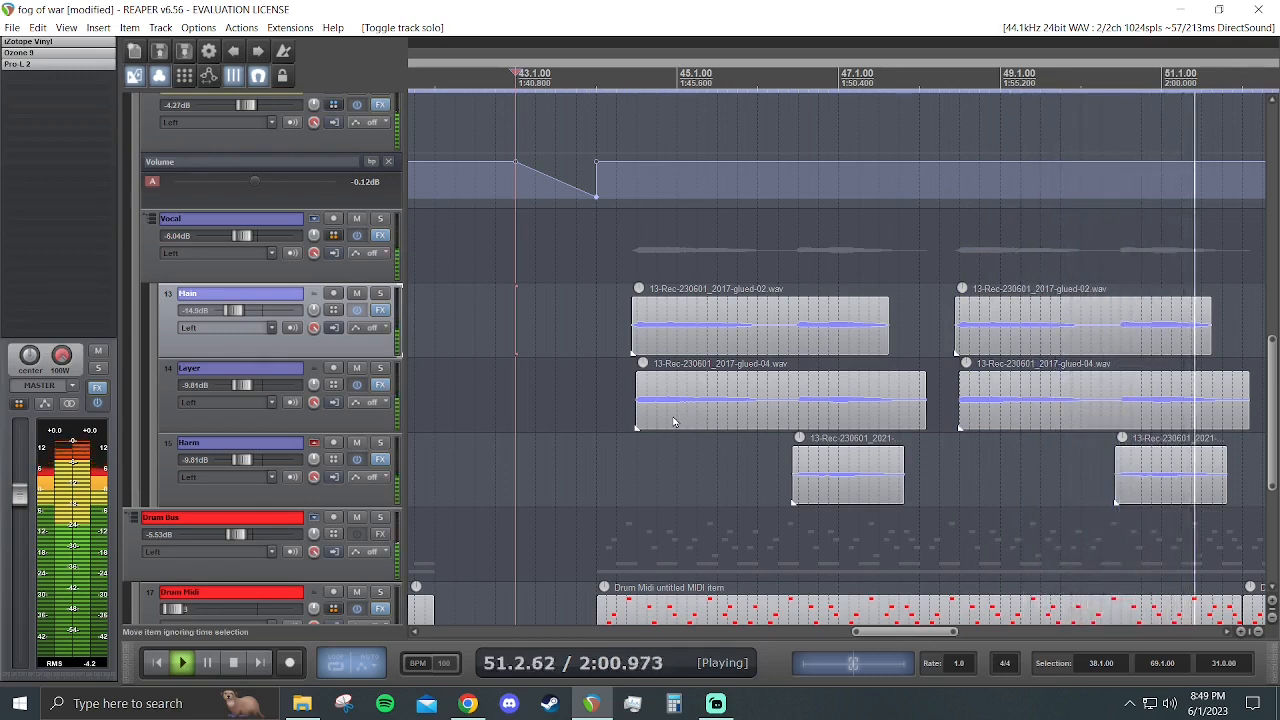
key(space)
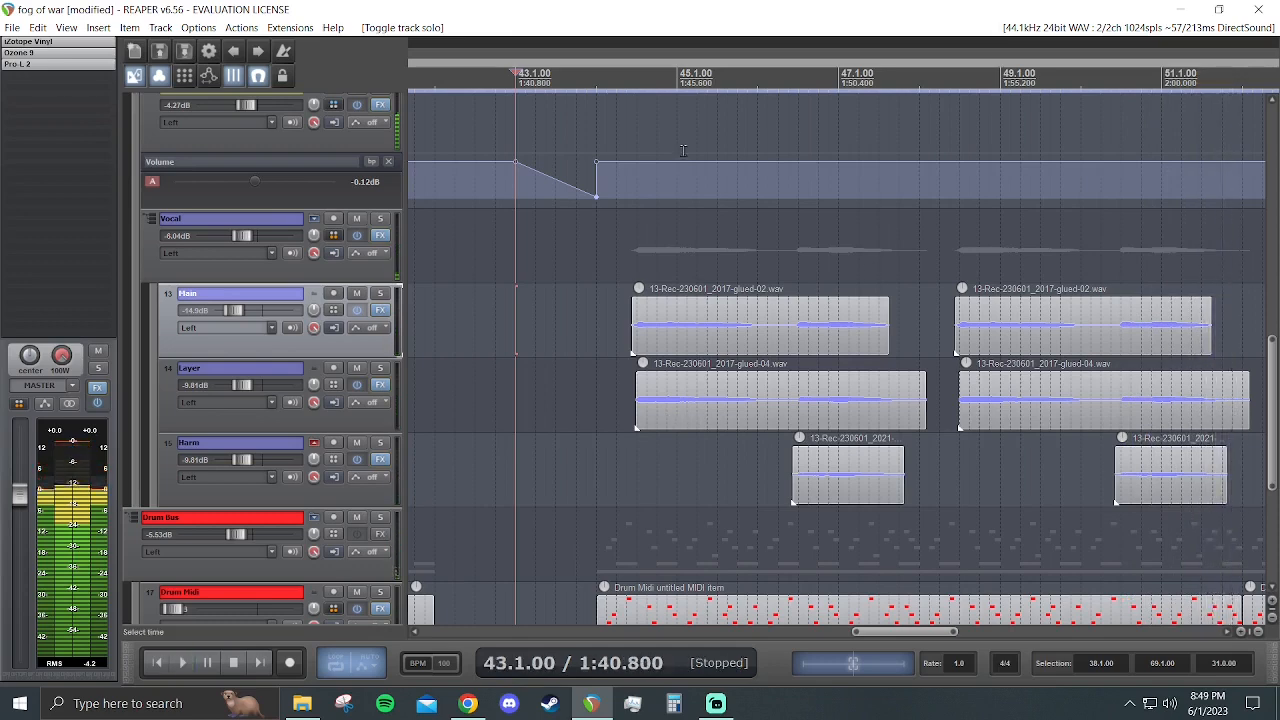
- Solo the Main vocal track and play it from 44.2.50 with the Main, Vocal and REVERB effects bypassed
mouse_move(909, 632)
mouse_down()
mouse_move(935, 645)
mouse_move(920, 634)
mouse_up()
click(380, 294)
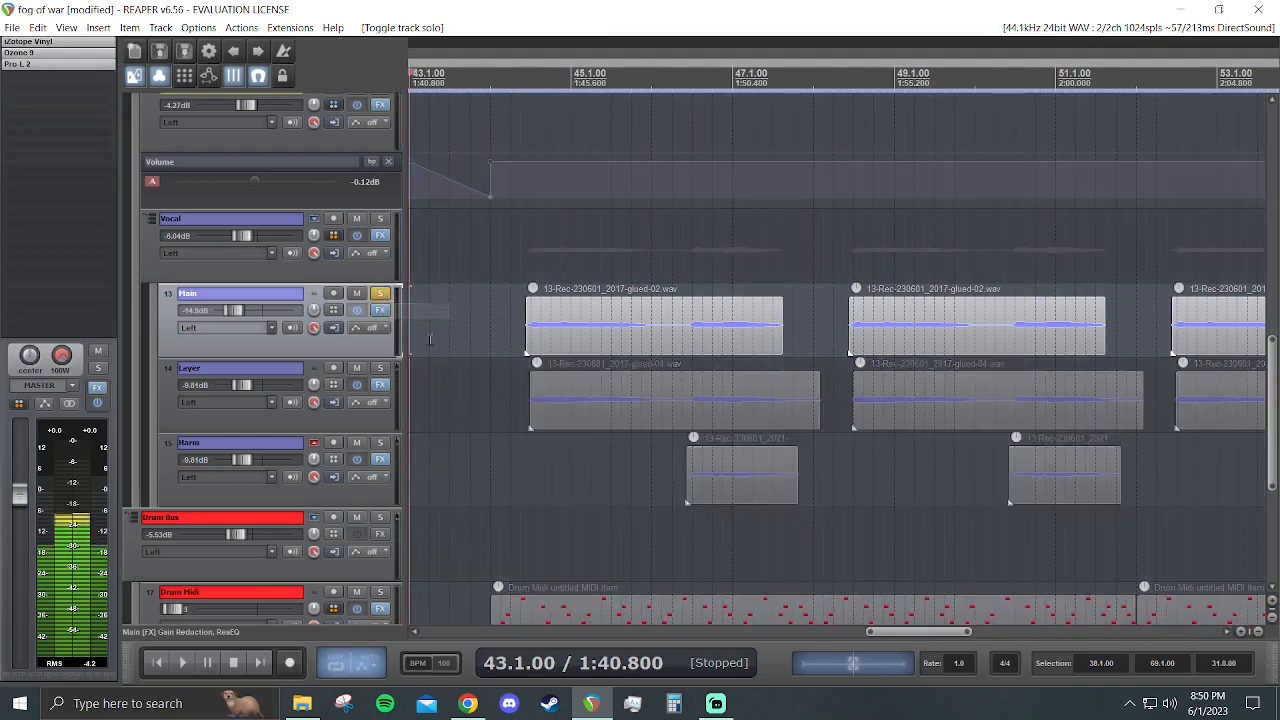
click(521, 263)
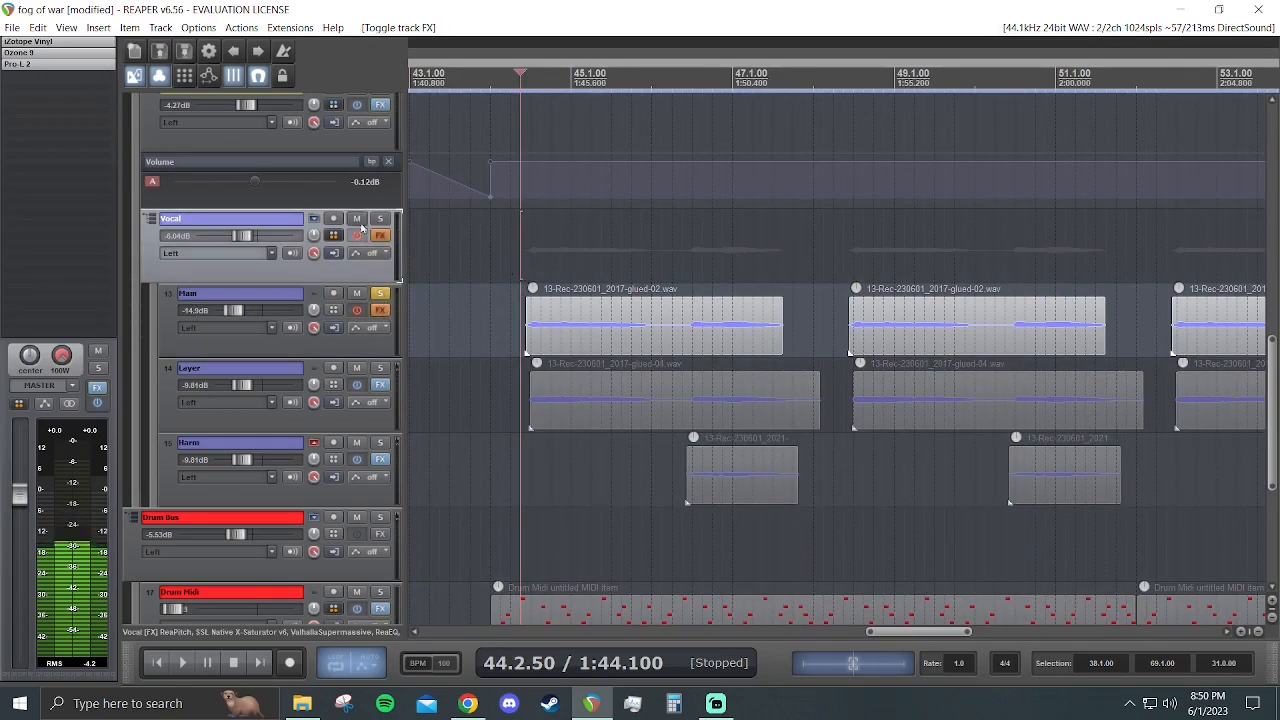
scroll(362, 228, up, 1)
key(space)
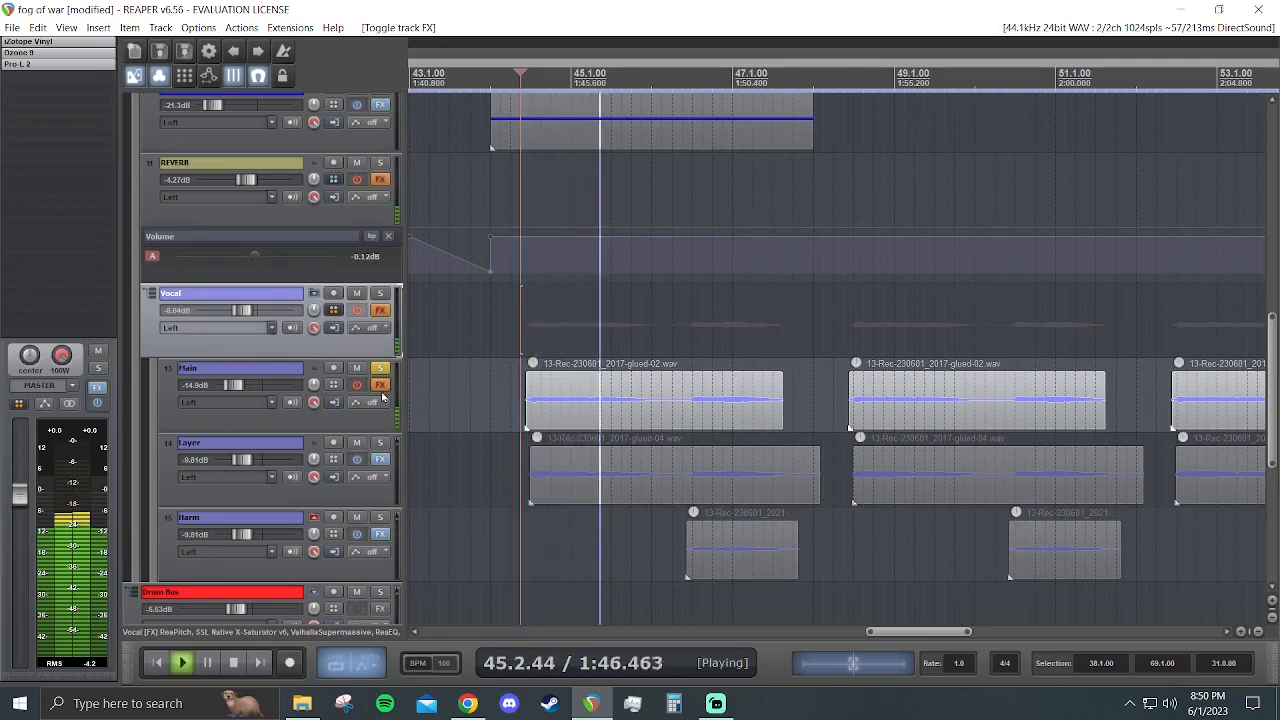
key(space)
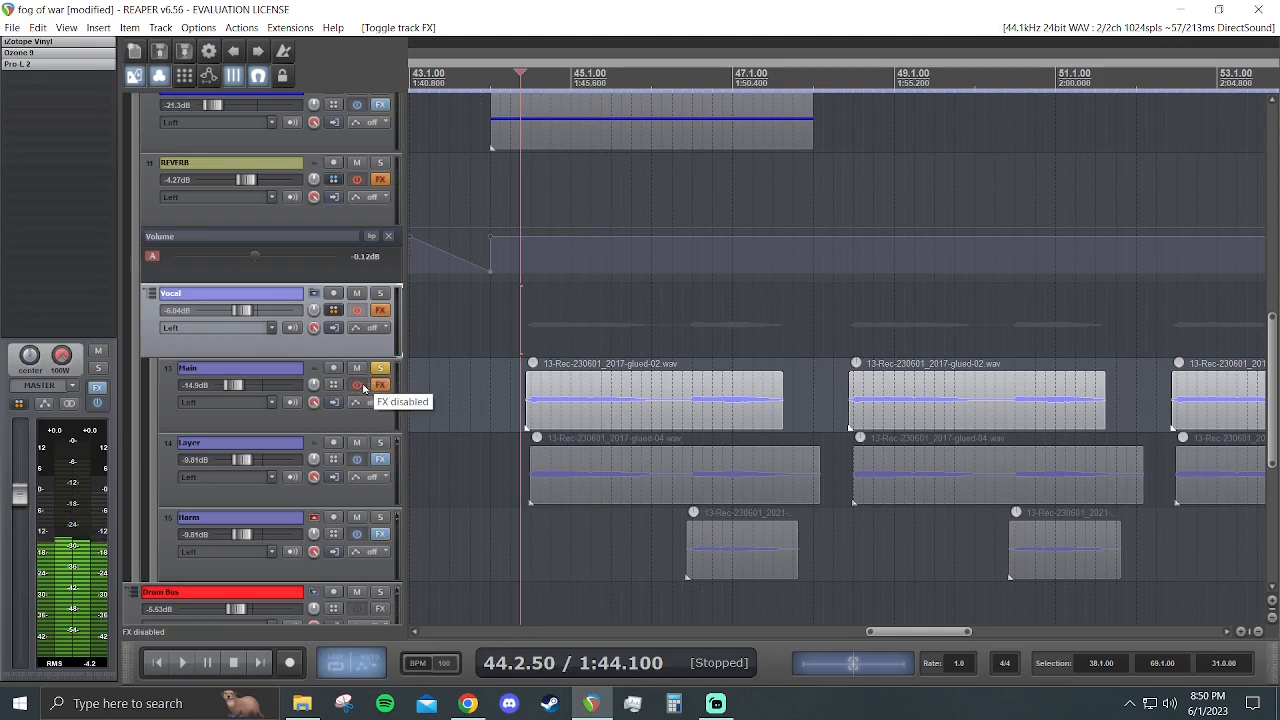
- Play the soloed Main track with its effects enabled and inspect its Gain Reduction and ReaEQ settings
click(381, 386)
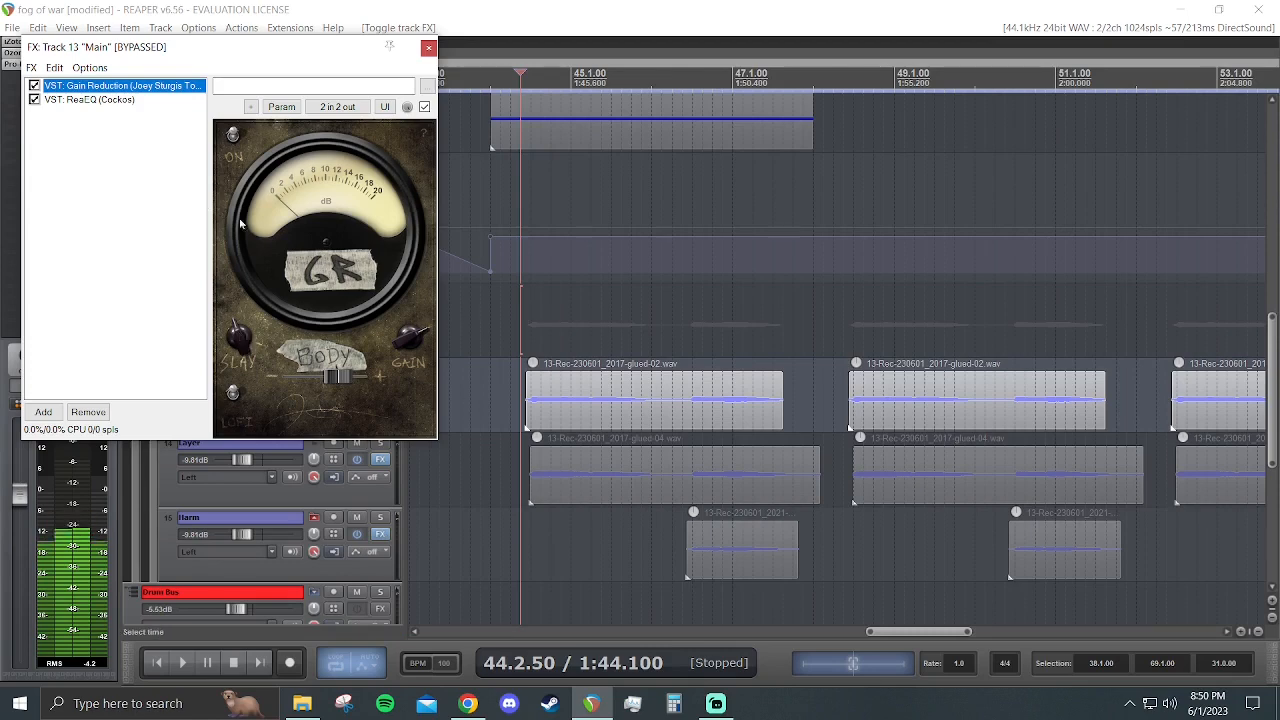
drag(233, 47, 799, 214)
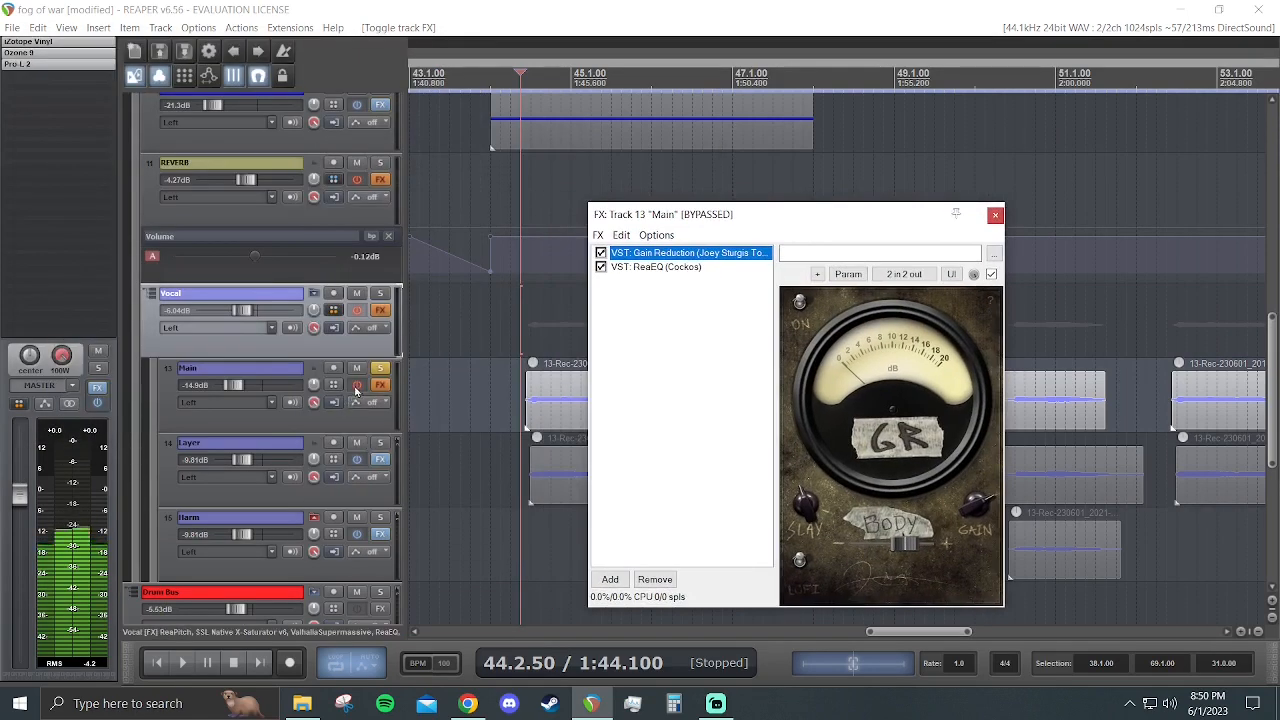
key(space)
drag(700, 214, 377, 200)
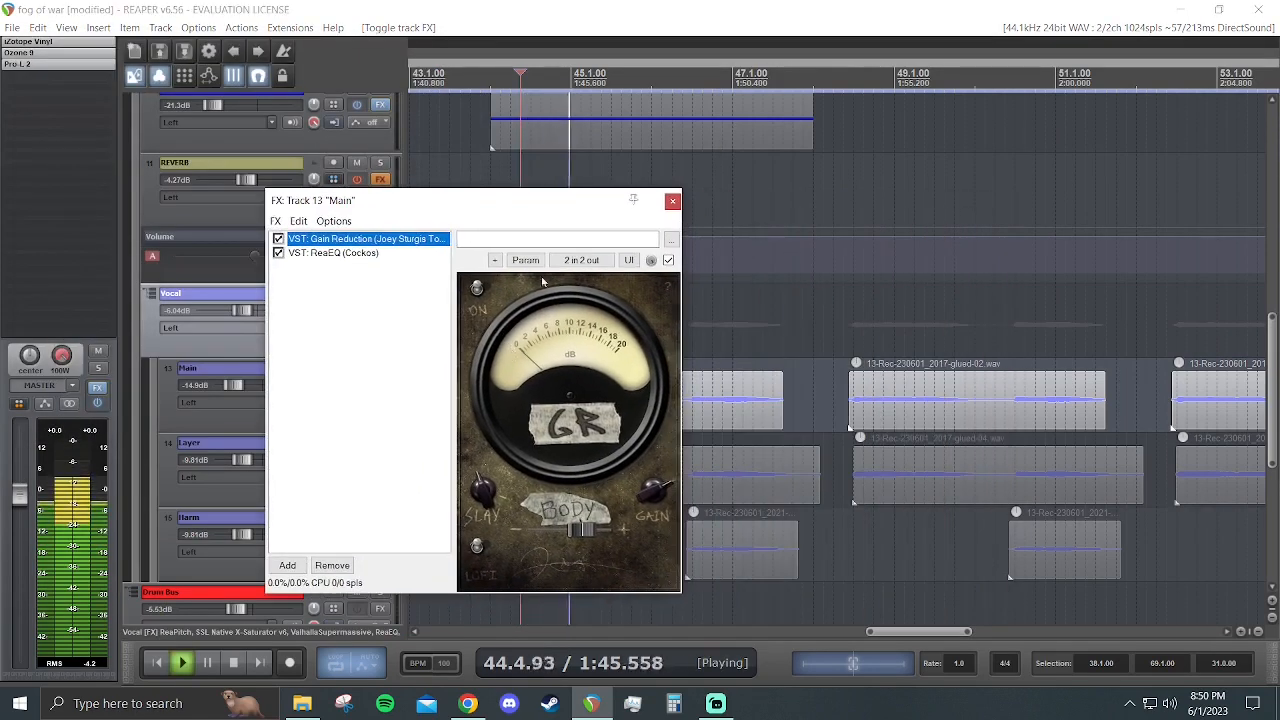
key(space)
click(377, 252)
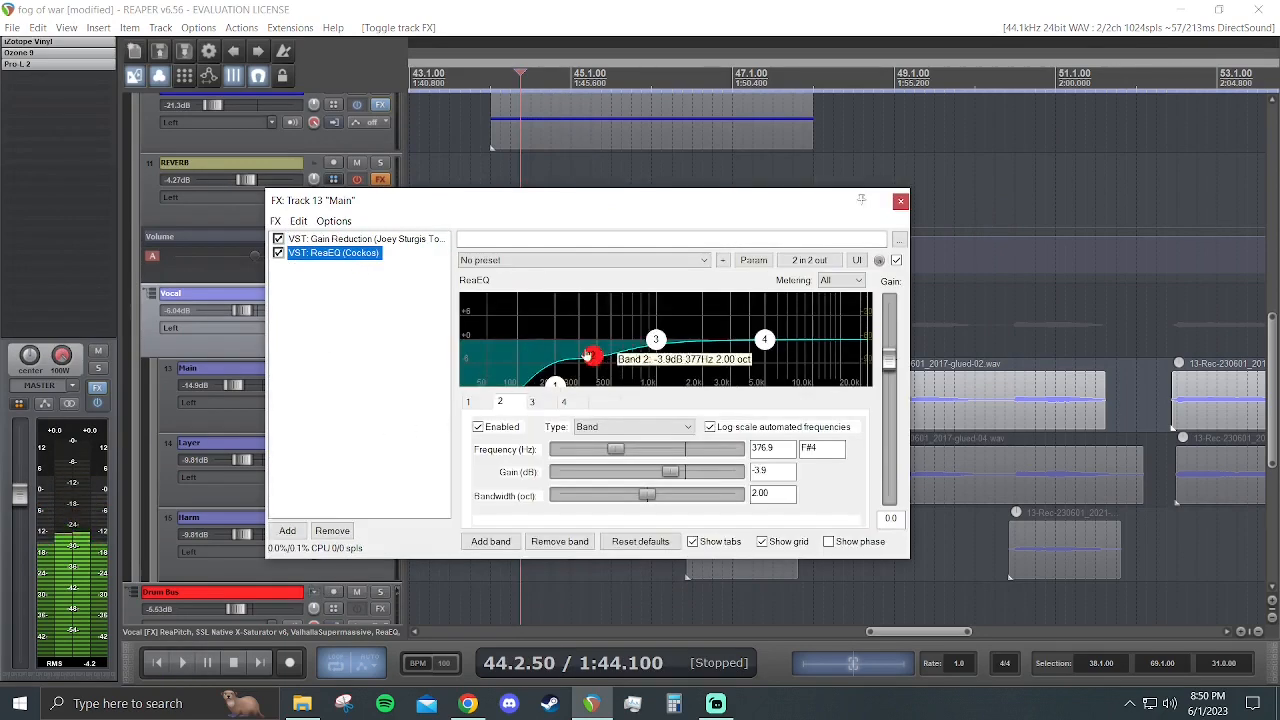
click(899, 202)
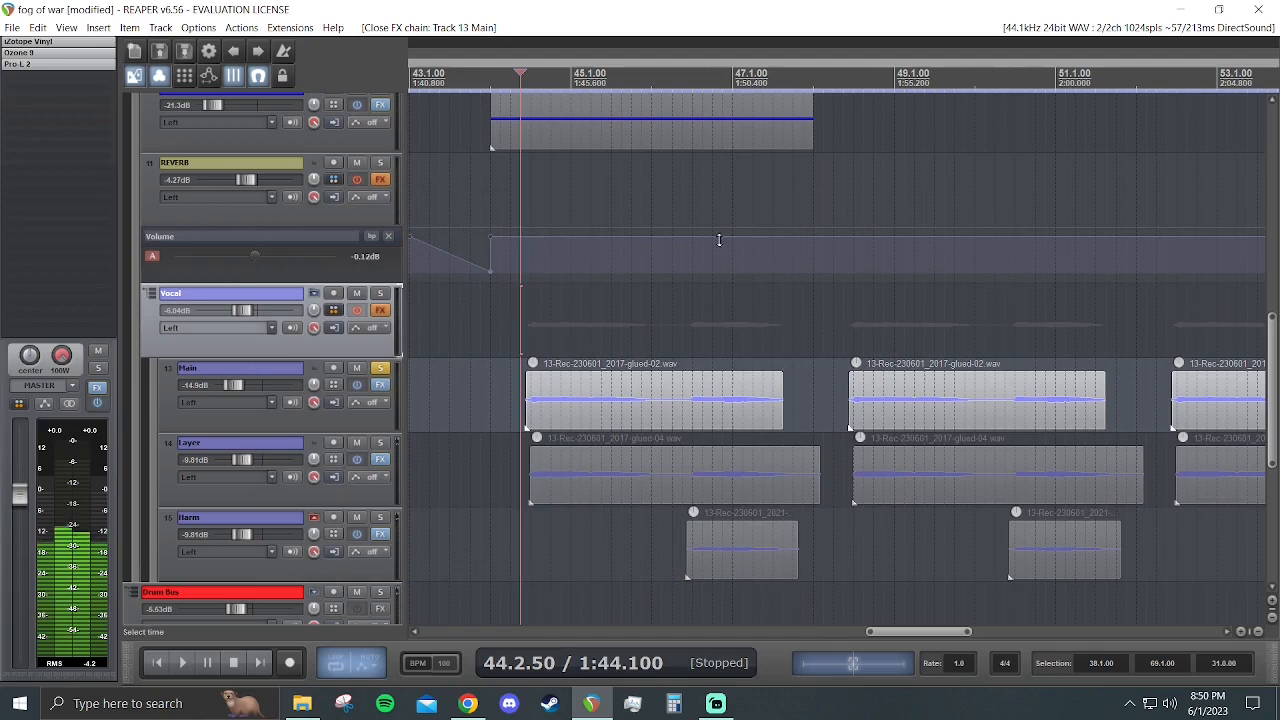
- Solo the Layer track instead of Main, inspect its Gain Reduction, ReaEQ and Doubler4 Stereo effects, and play it
click(381, 368)
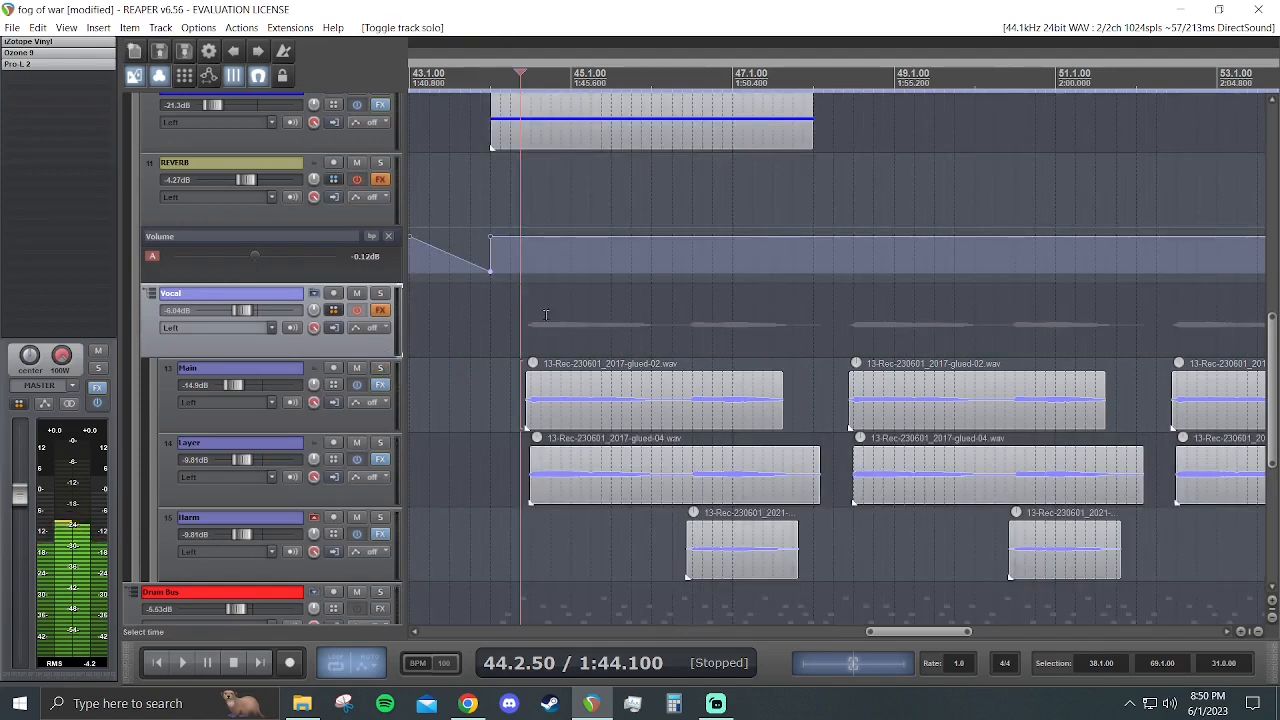
click(381, 446)
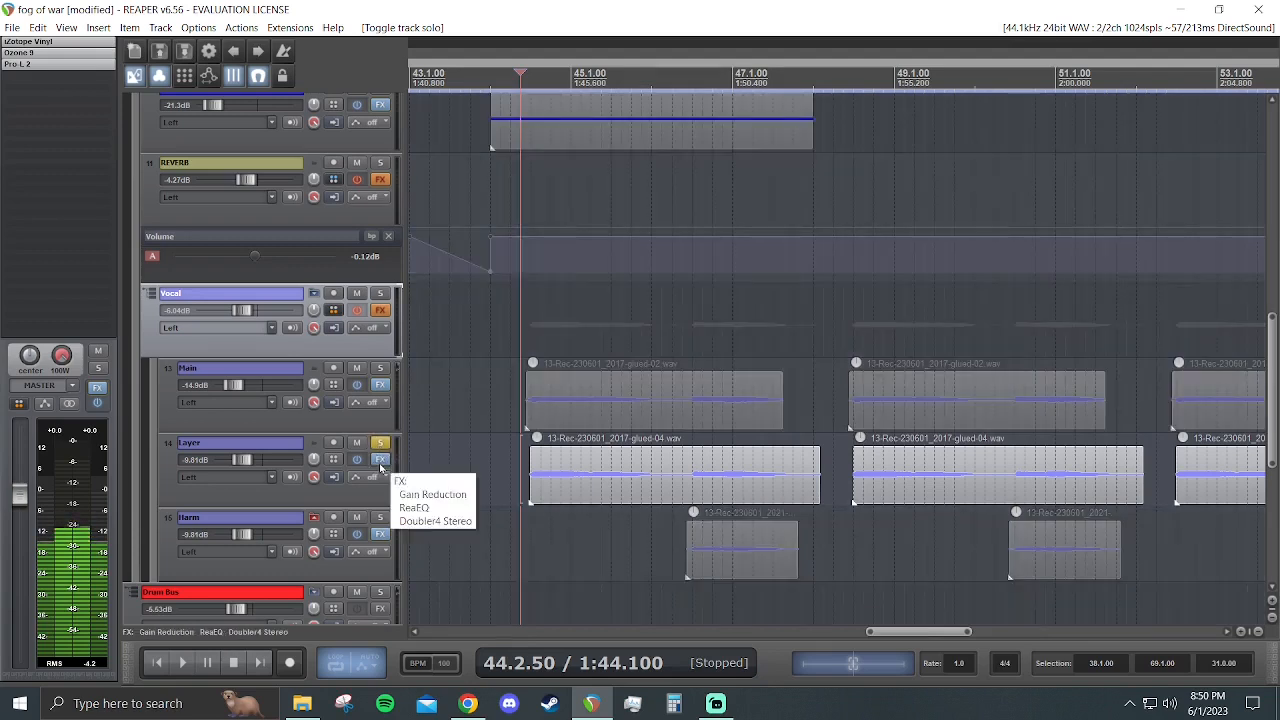
click(380, 459)
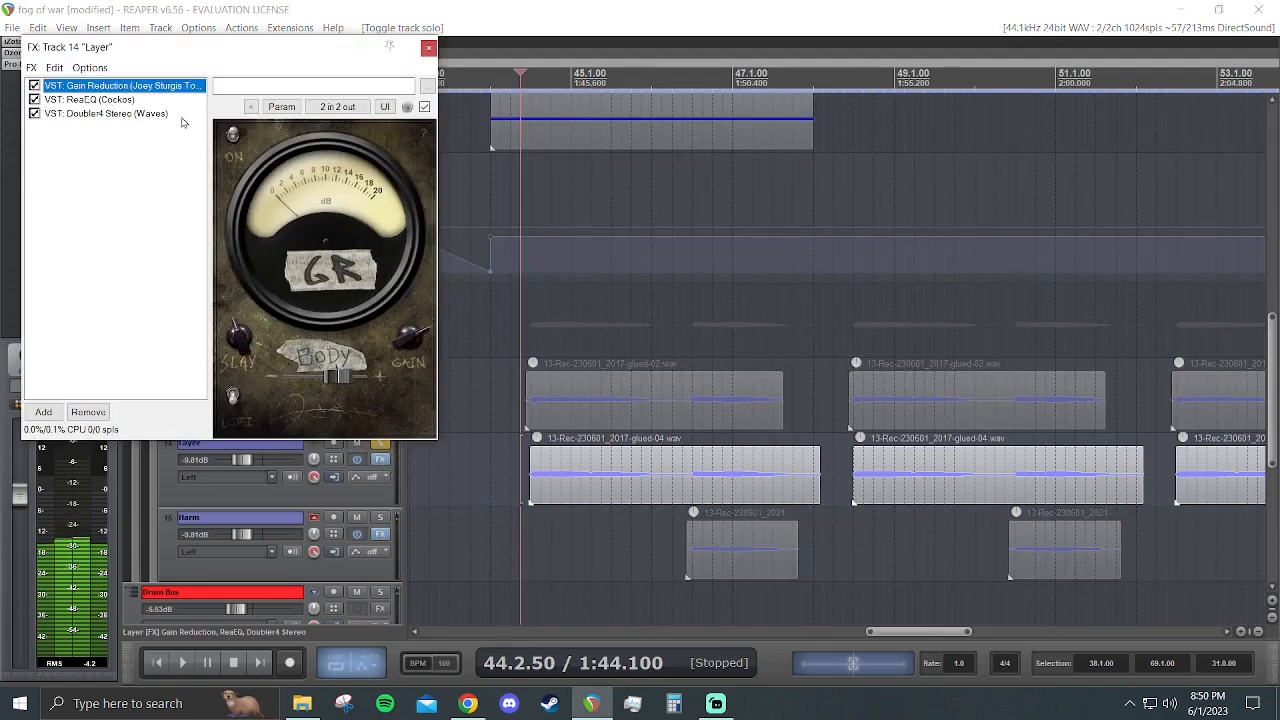
click(92, 101)
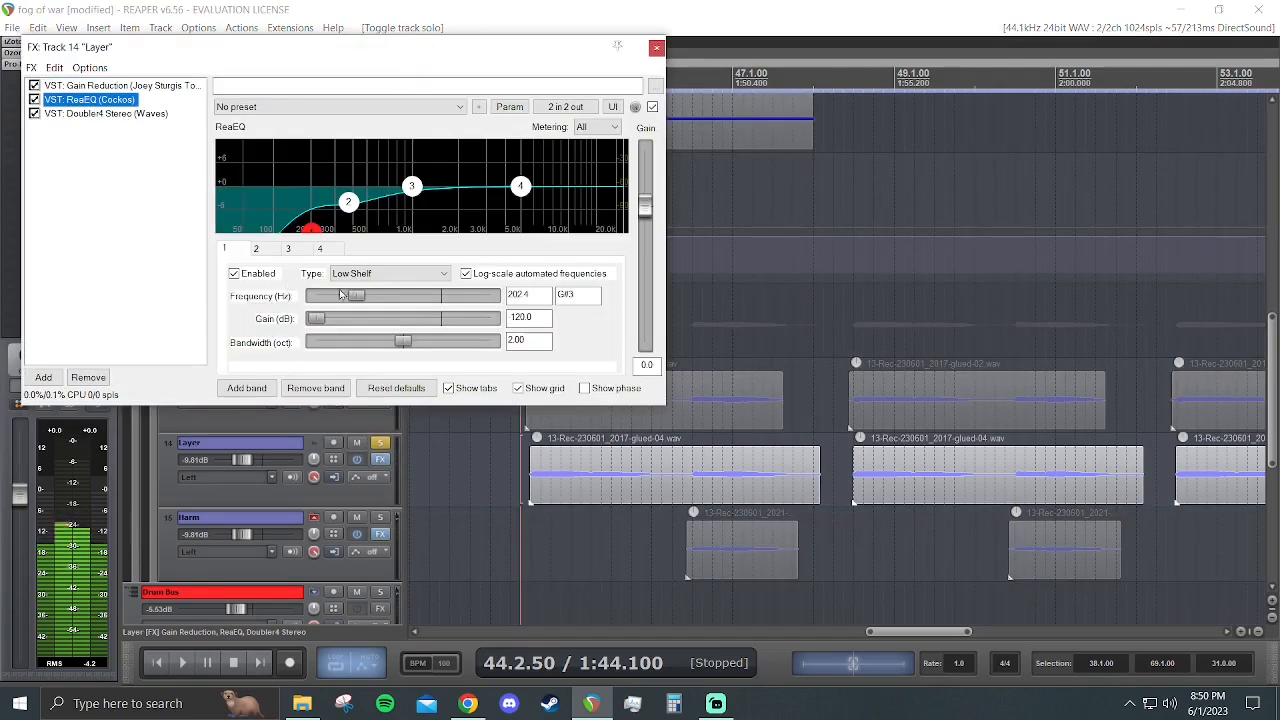
click(90, 114)
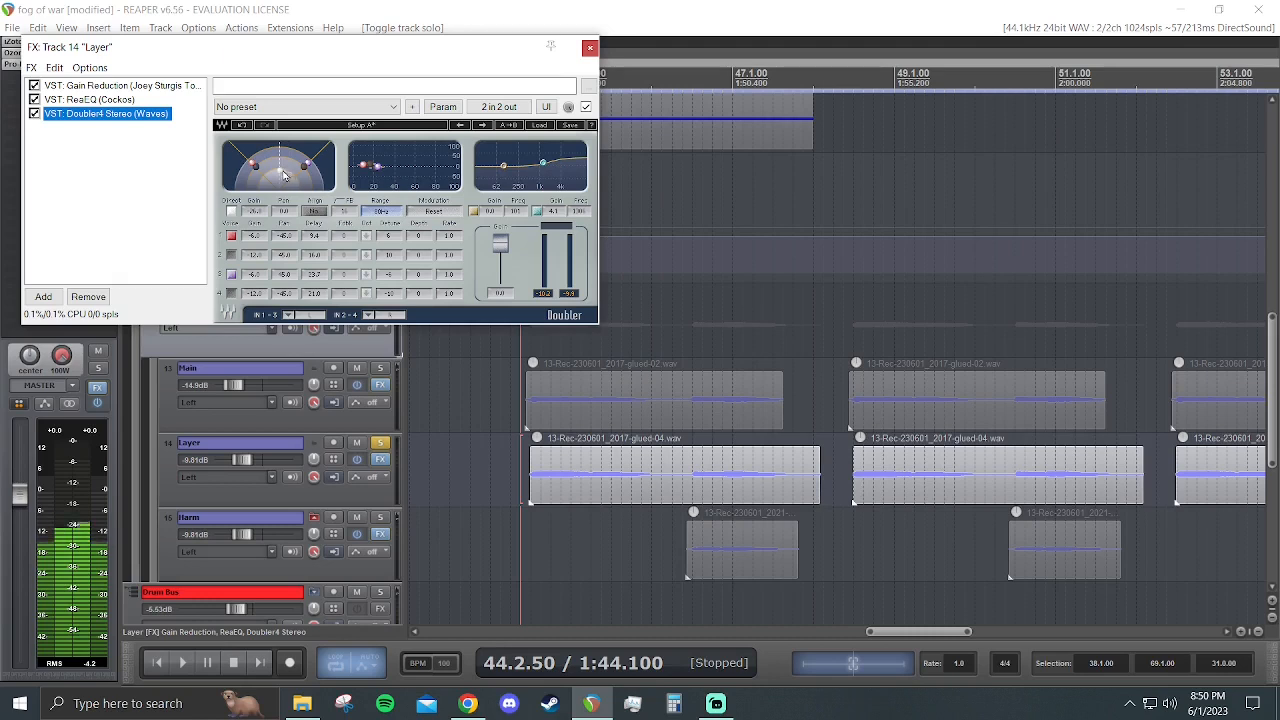
click(590, 49)
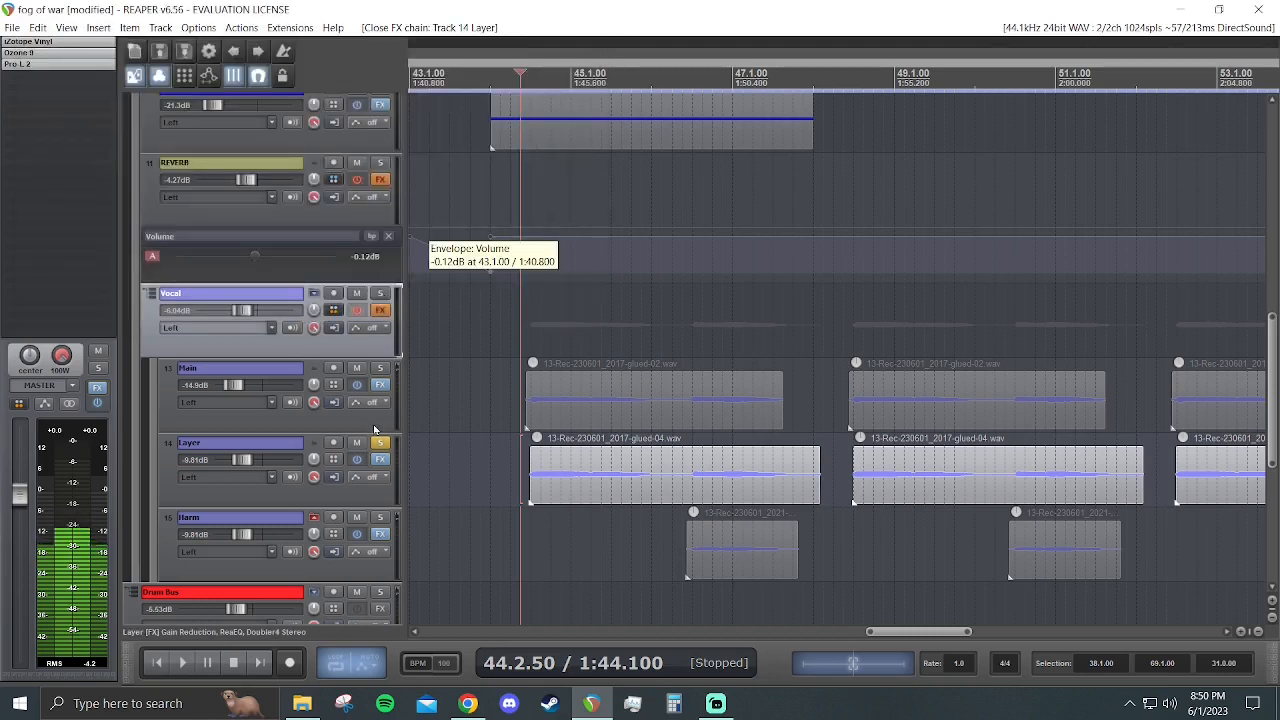
key(space)
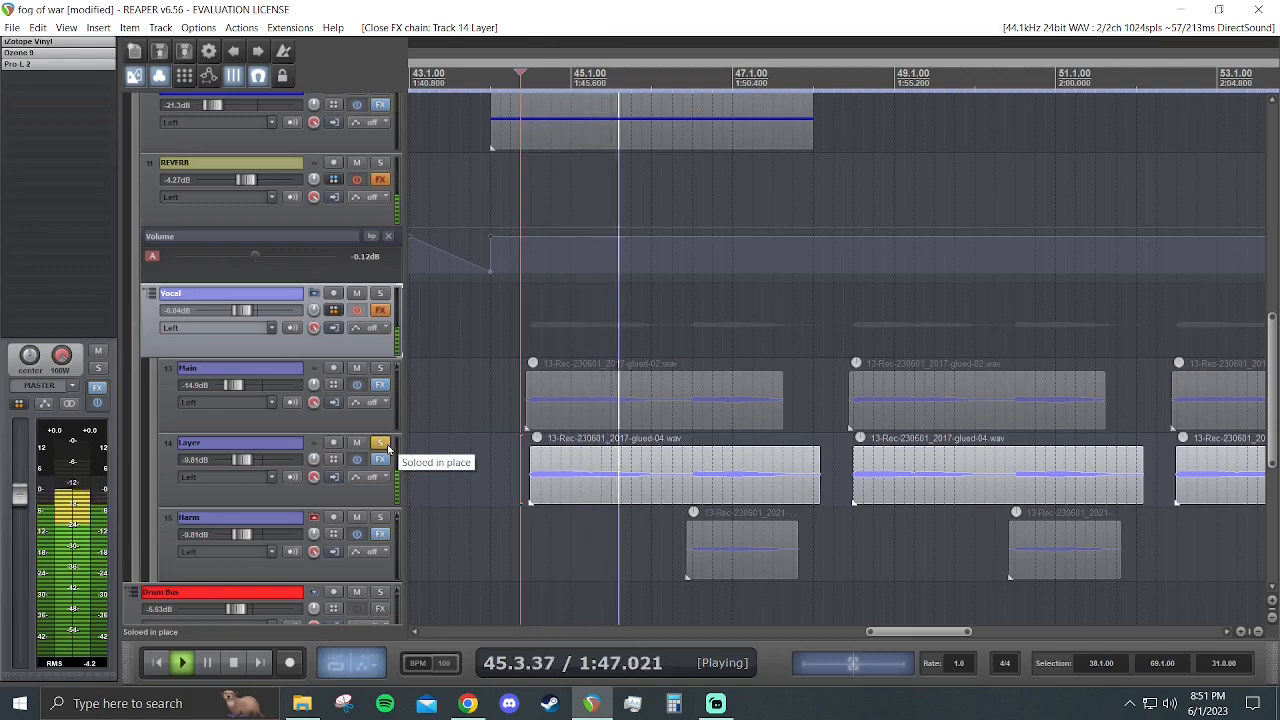
key(space)
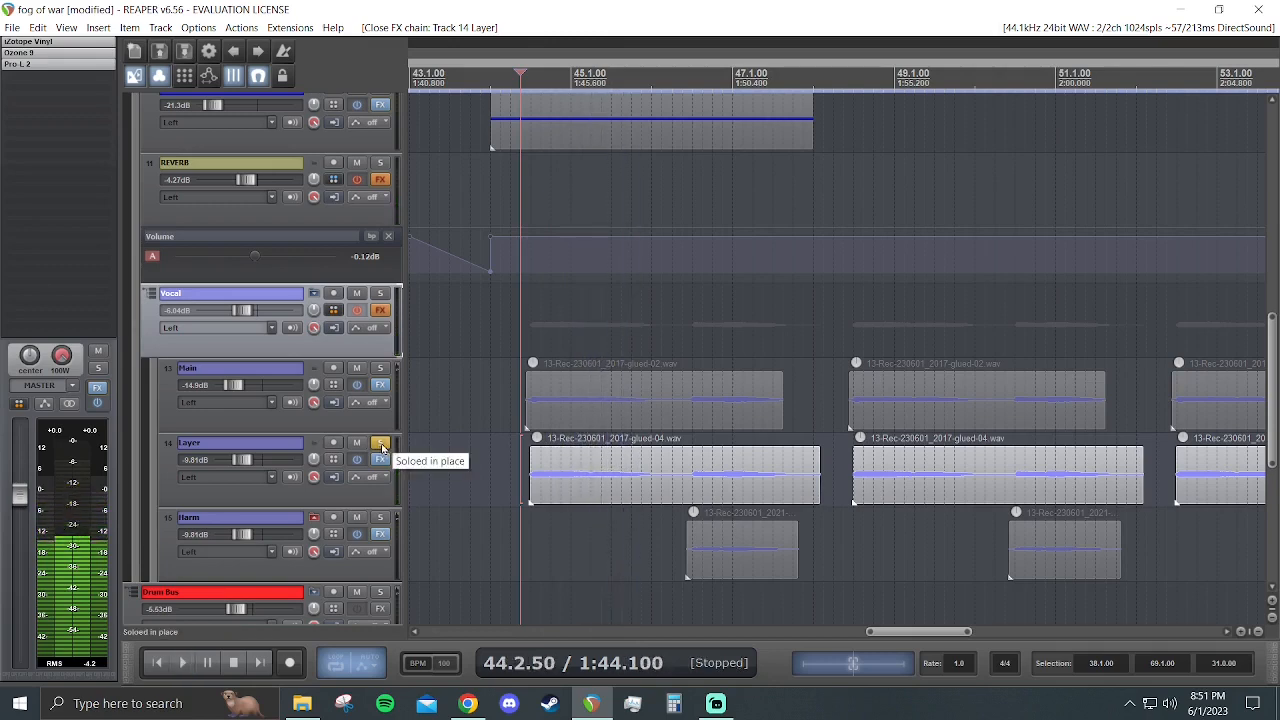
- Solo the Harm track instead of Layer and play it from 46.2.50
click(380, 443)
click(380, 517)
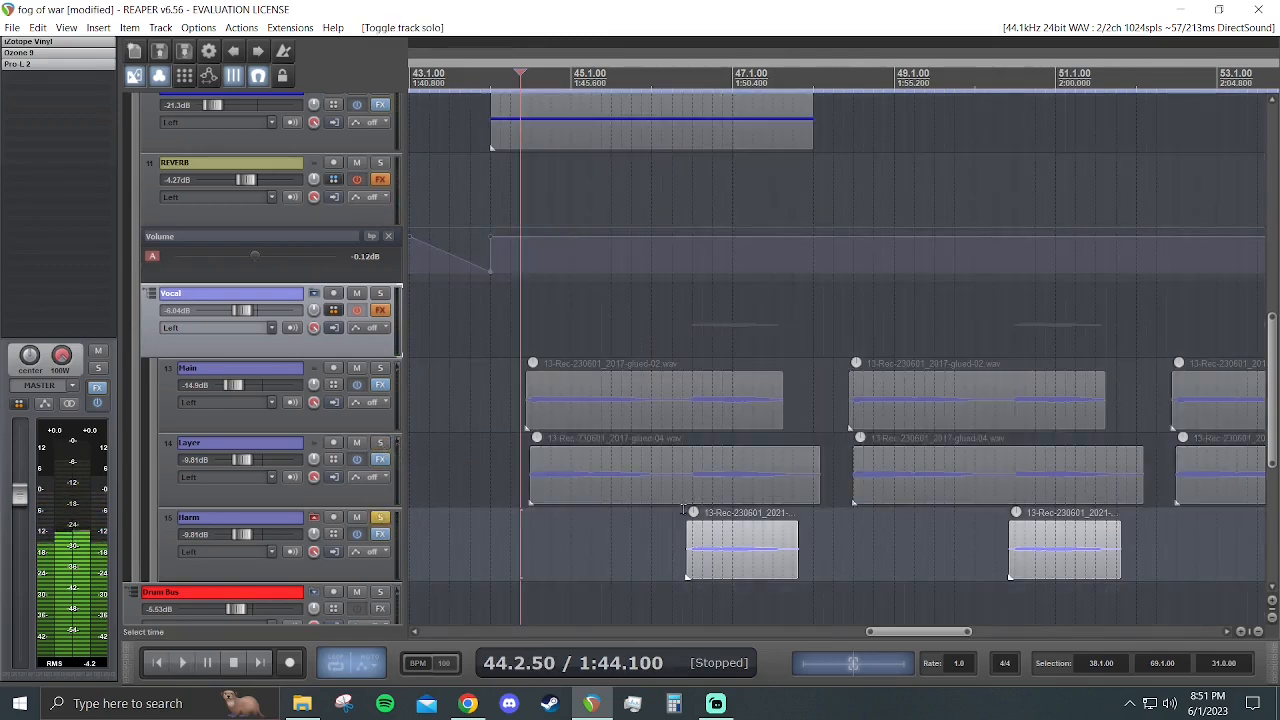
click(685, 483)
key(space)
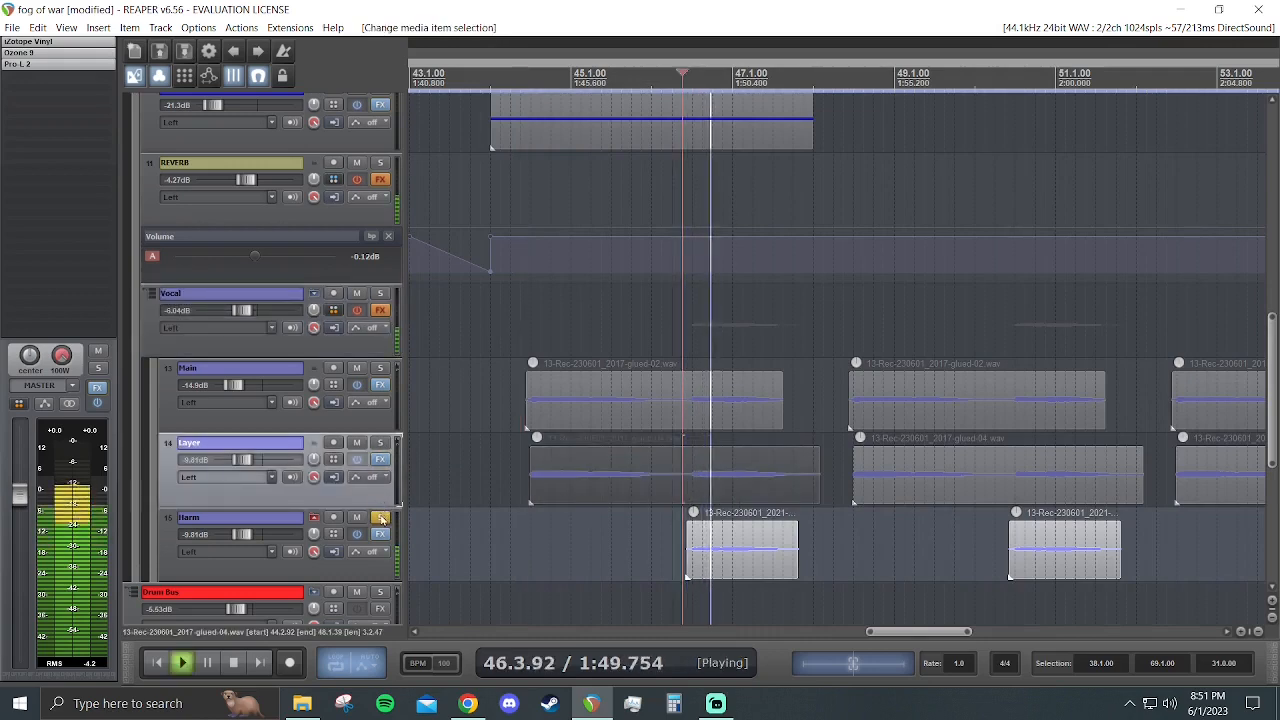
key(space)
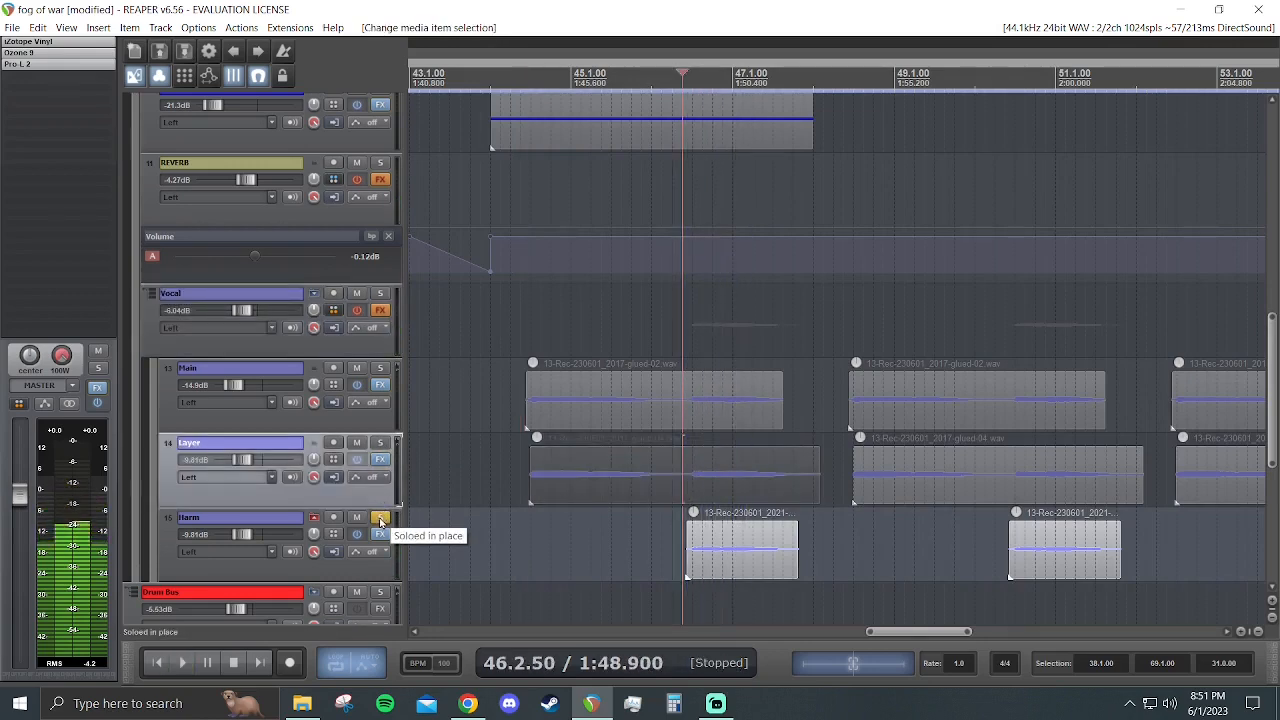
- Inspect the Harm track's effects chain, close it and unsolo the track
click(380, 534)
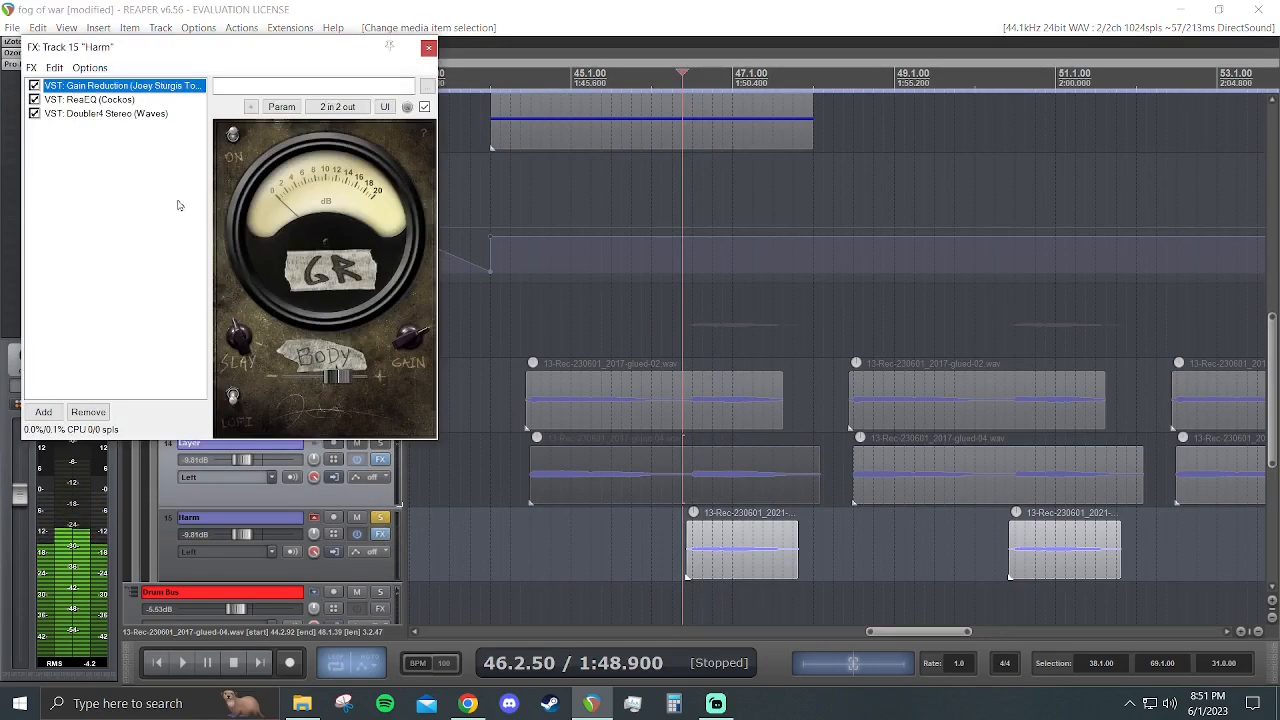
click(427, 48)
click(378, 519)
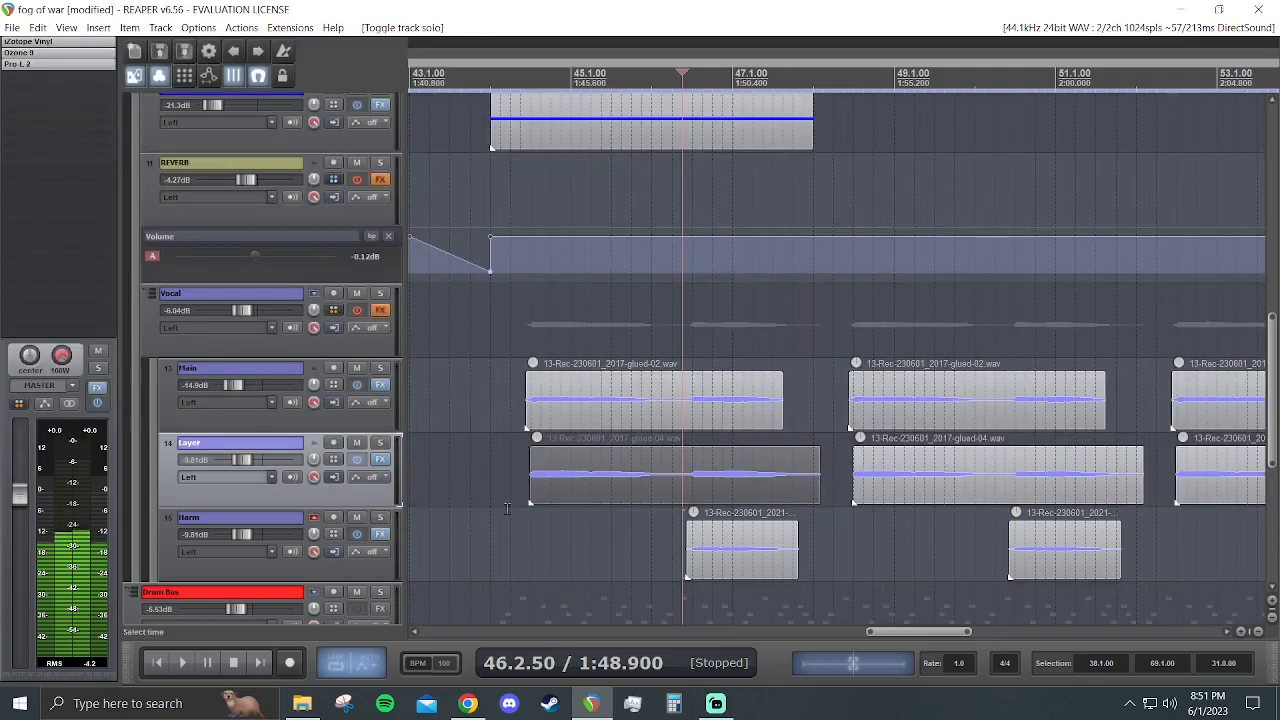
- Open the Vocal folder's effects chain, bypass every plug-in except ReaPitch, and enable the folder's effects
click(380, 312)
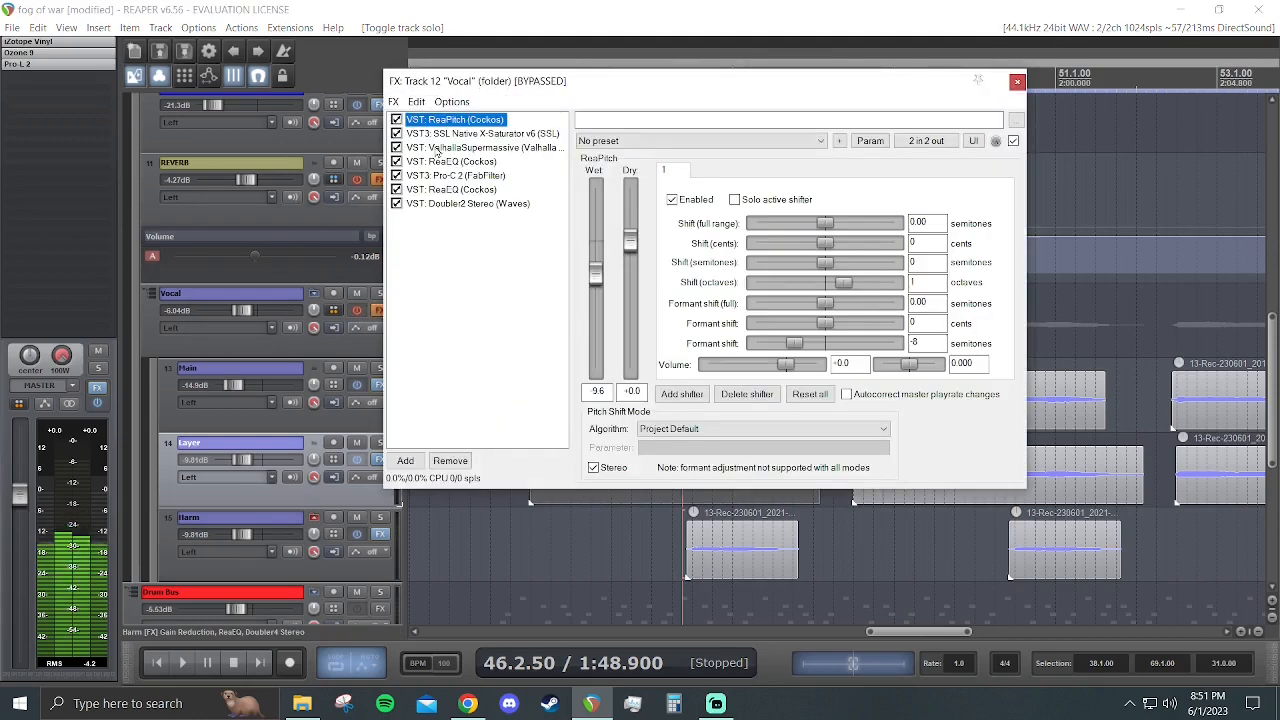
drag(618, 88, 386, 146)
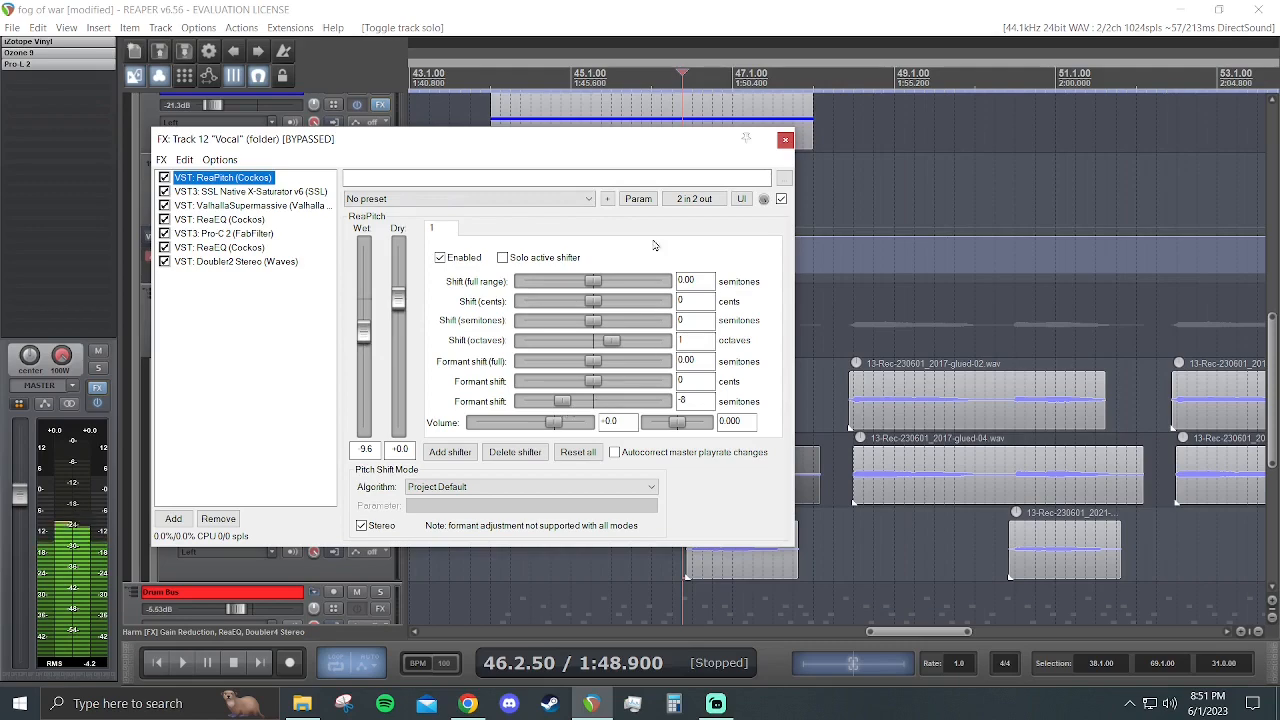
drag(660, 147, 1176, 210)
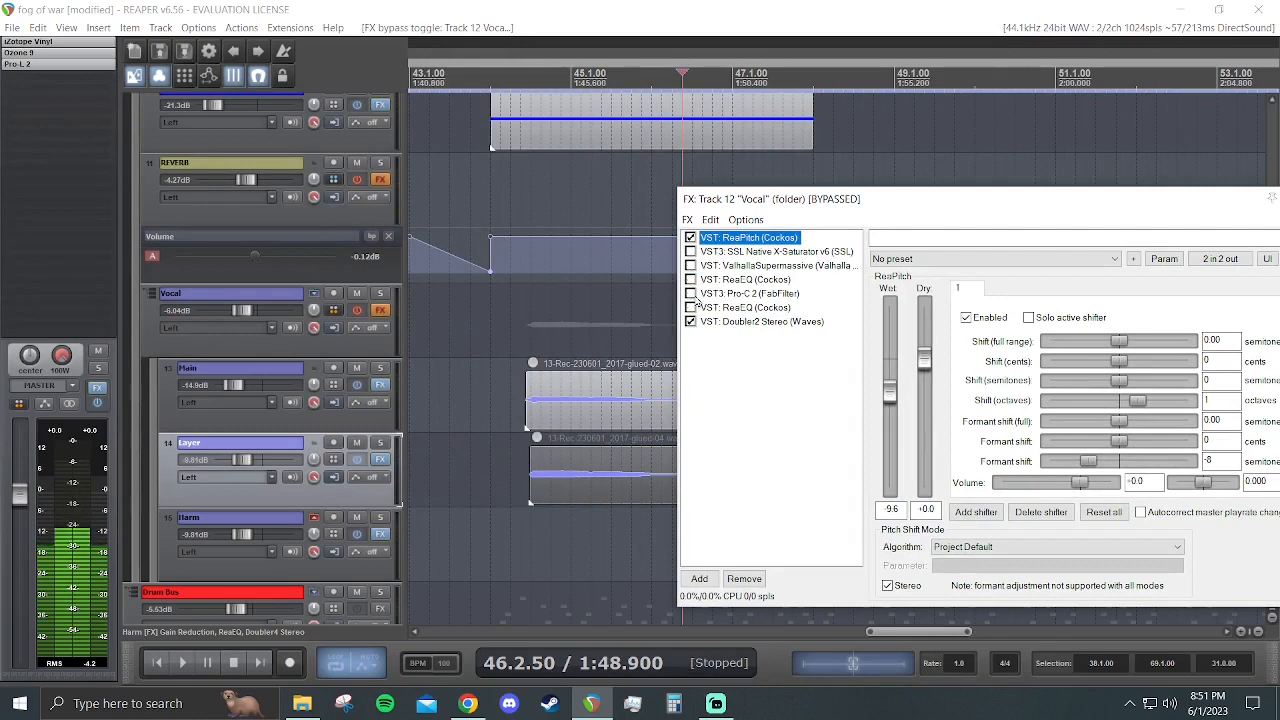
click(356, 311)
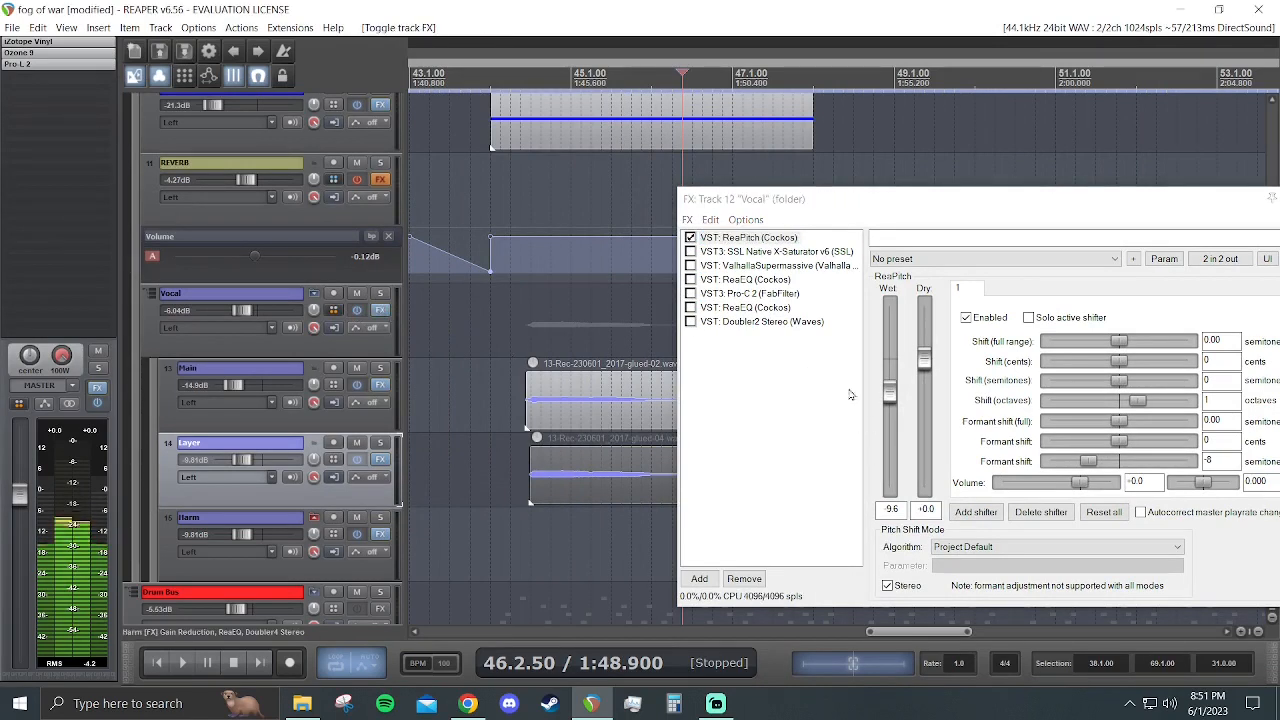
- Set ReaPitch's Dry level to -inf, solo the Vocal folder and play it from 44.3.00 to hear only the pitched signal
drag(928, 360, 928, 492)
key(space)
key(space)
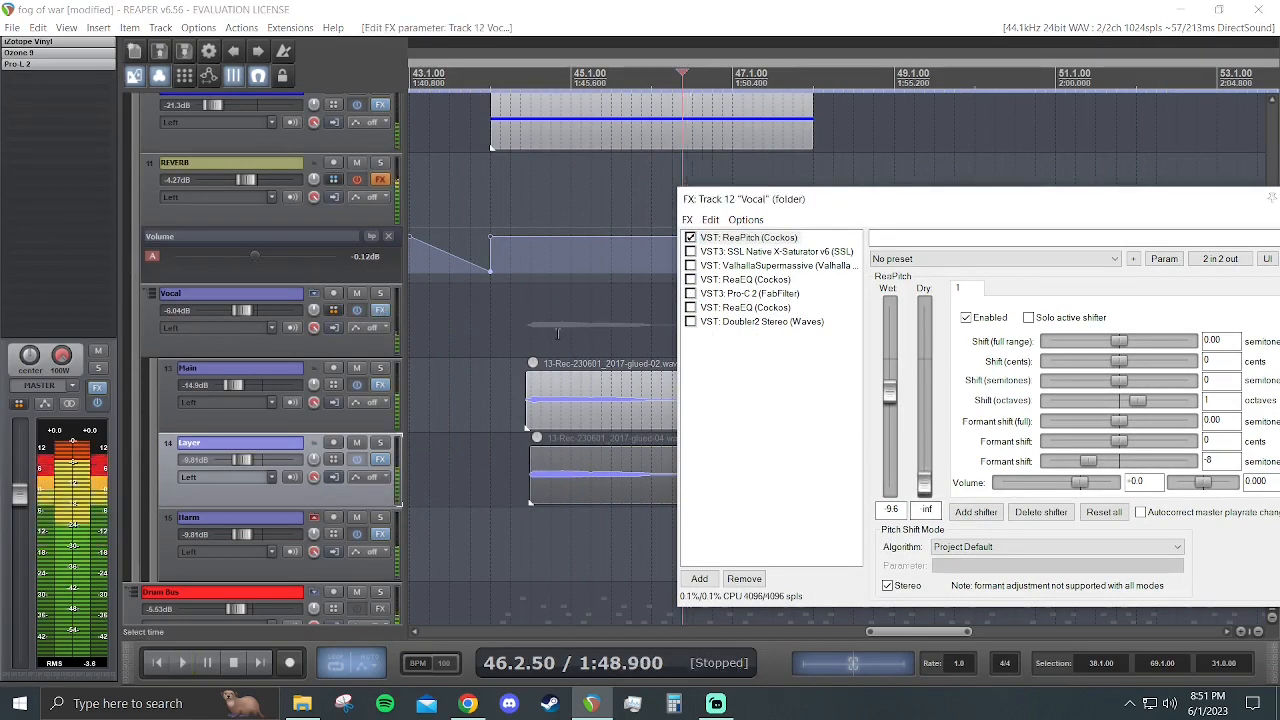
click(529, 328)
key(space)
click(377, 296)
key(space)
key(space)
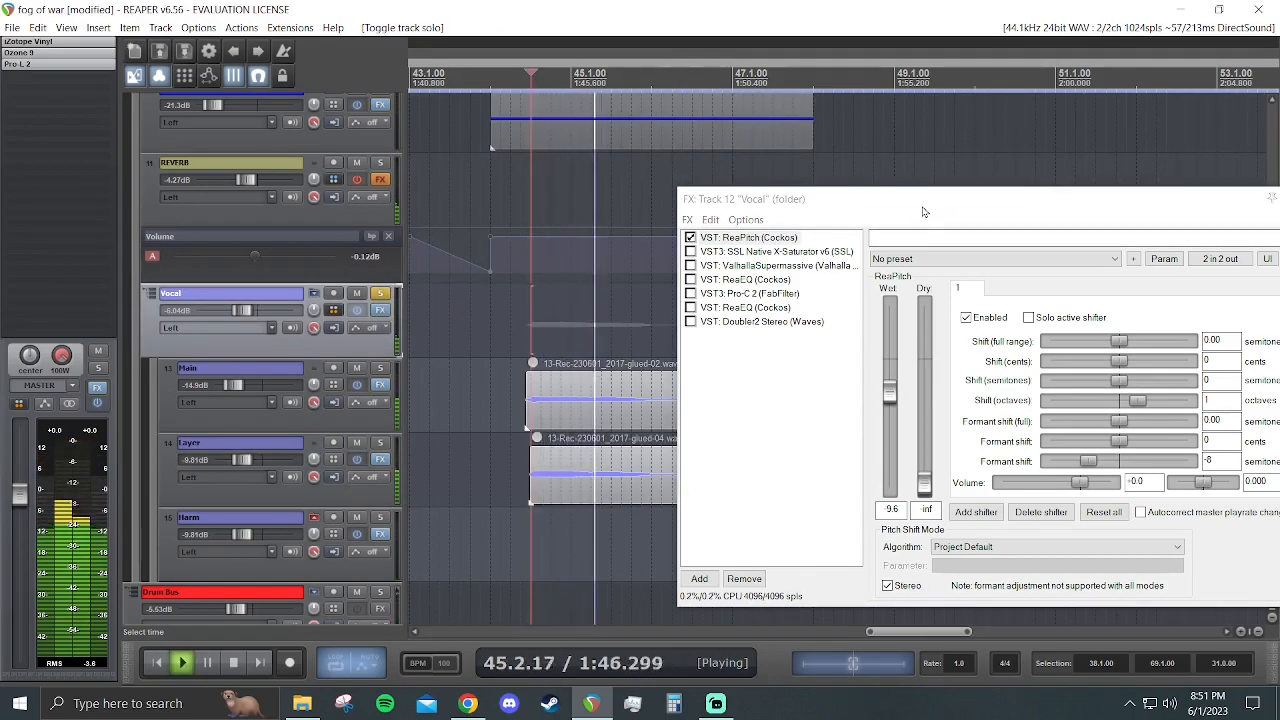
- Restore ReaPitch's Dry level to +0.0 and play the soloed Vocal folder with the dry and pitched signals blended
drag(913, 199, 686, 182)
key(space)
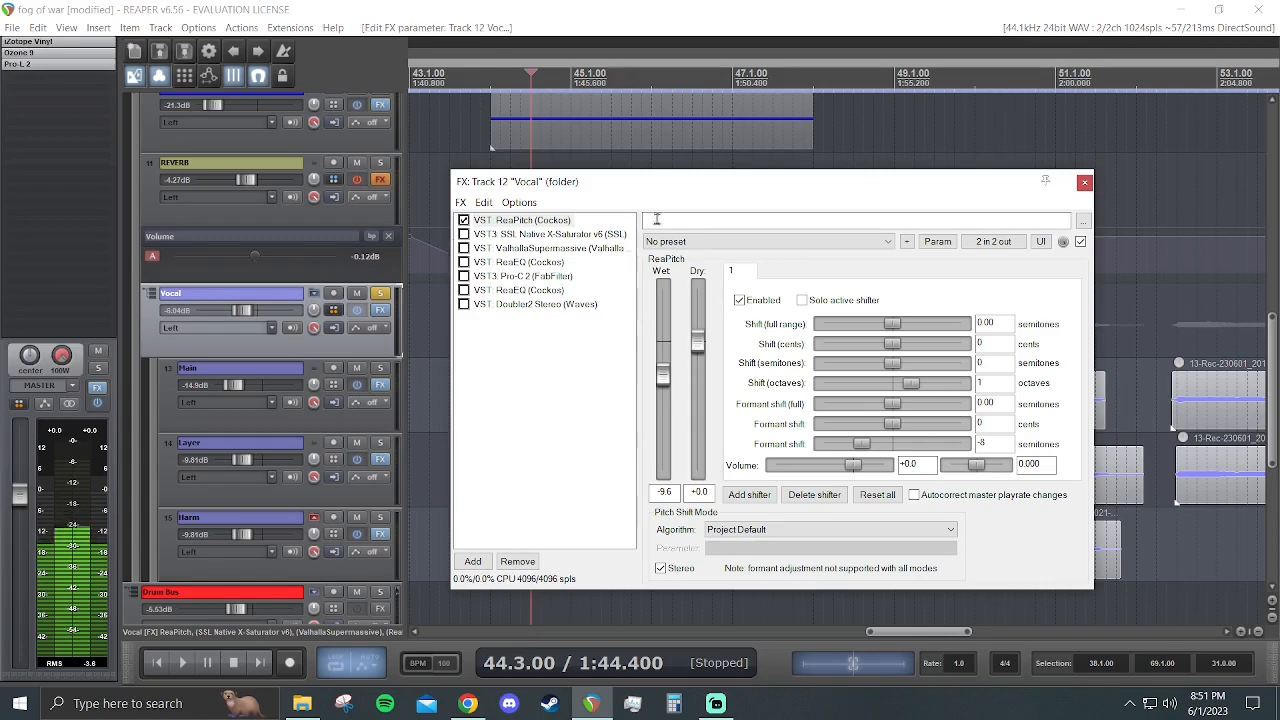
drag(611, 189, 473, 397)
key(space)
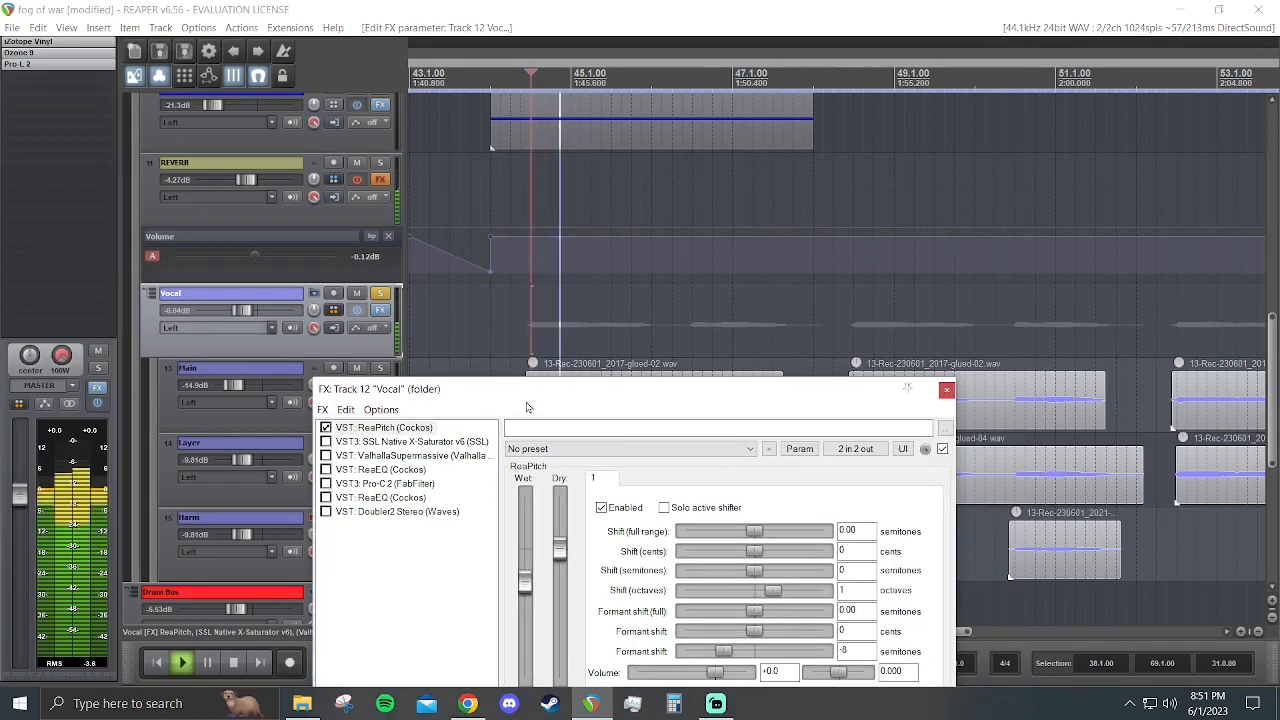
key(space)
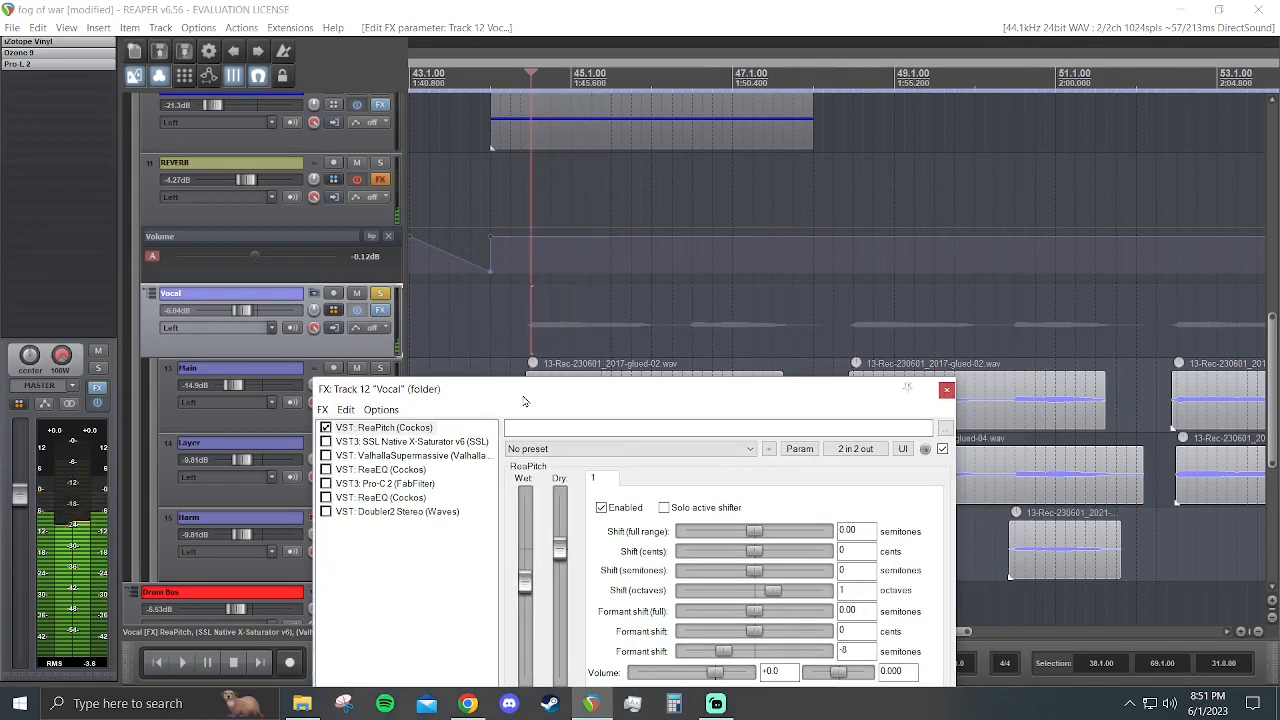
drag(522, 402, 519, 244)
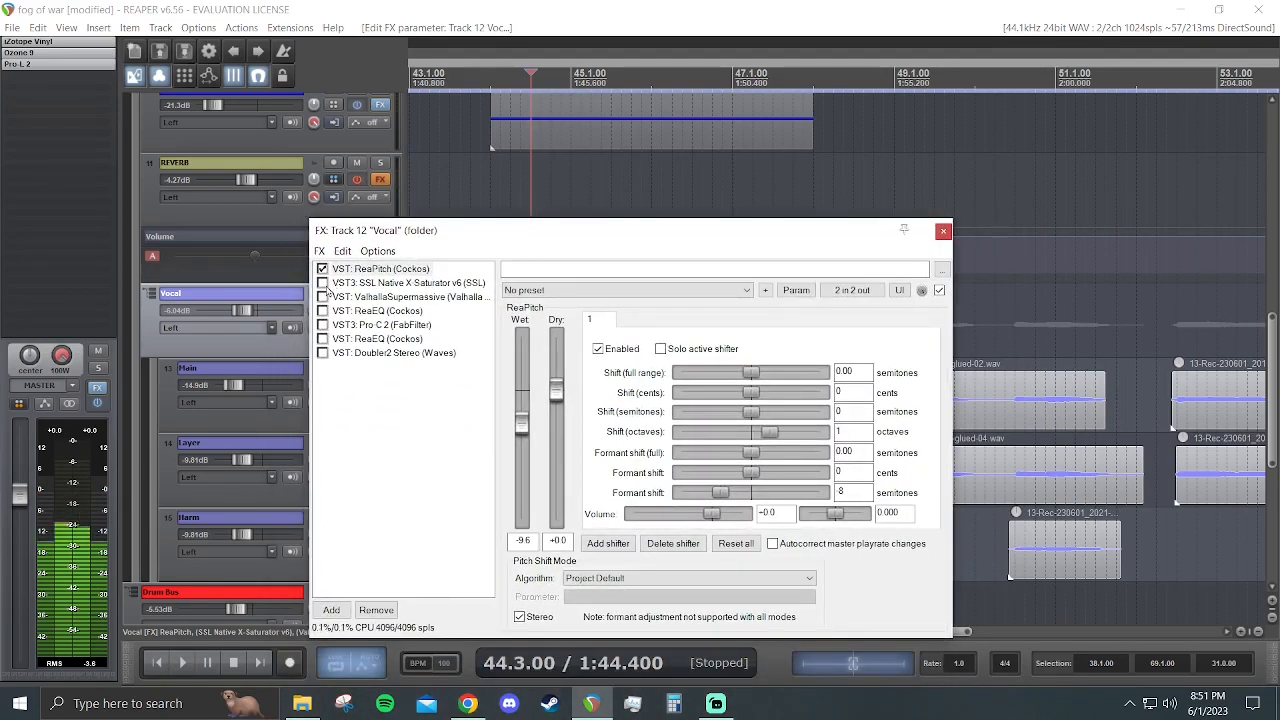
- Enable SSL Native X-Saturator v6 on the Vocal folder, show its interface and play the soloed folder with the saturation
click(322, 283)
click(389, 284)
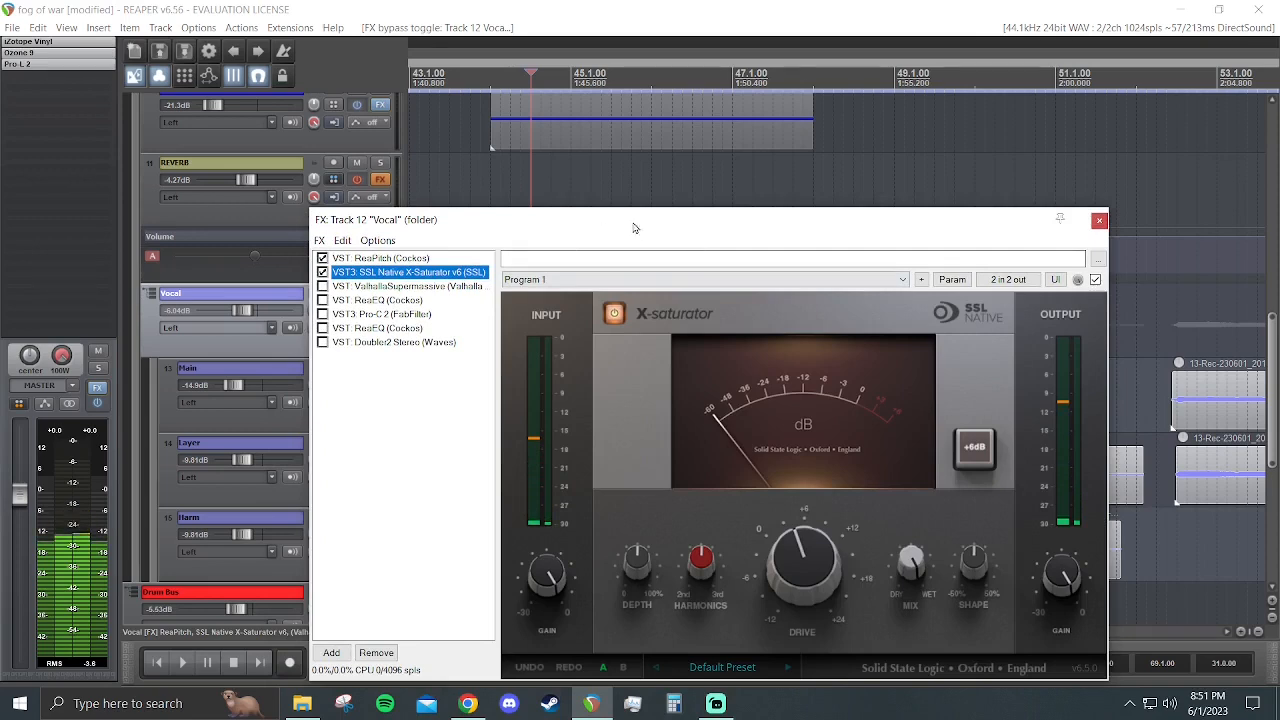
drag(663, 230, 585, 192)
mouse_move(715, 512)
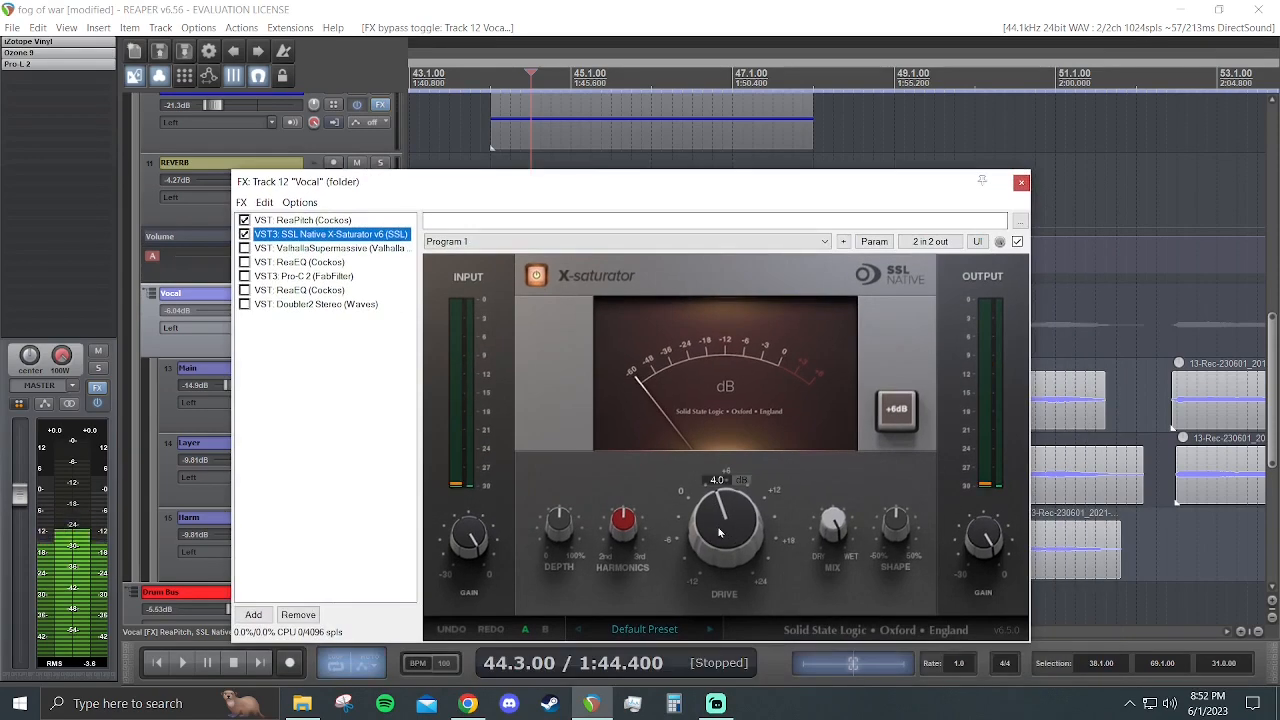
key(space)
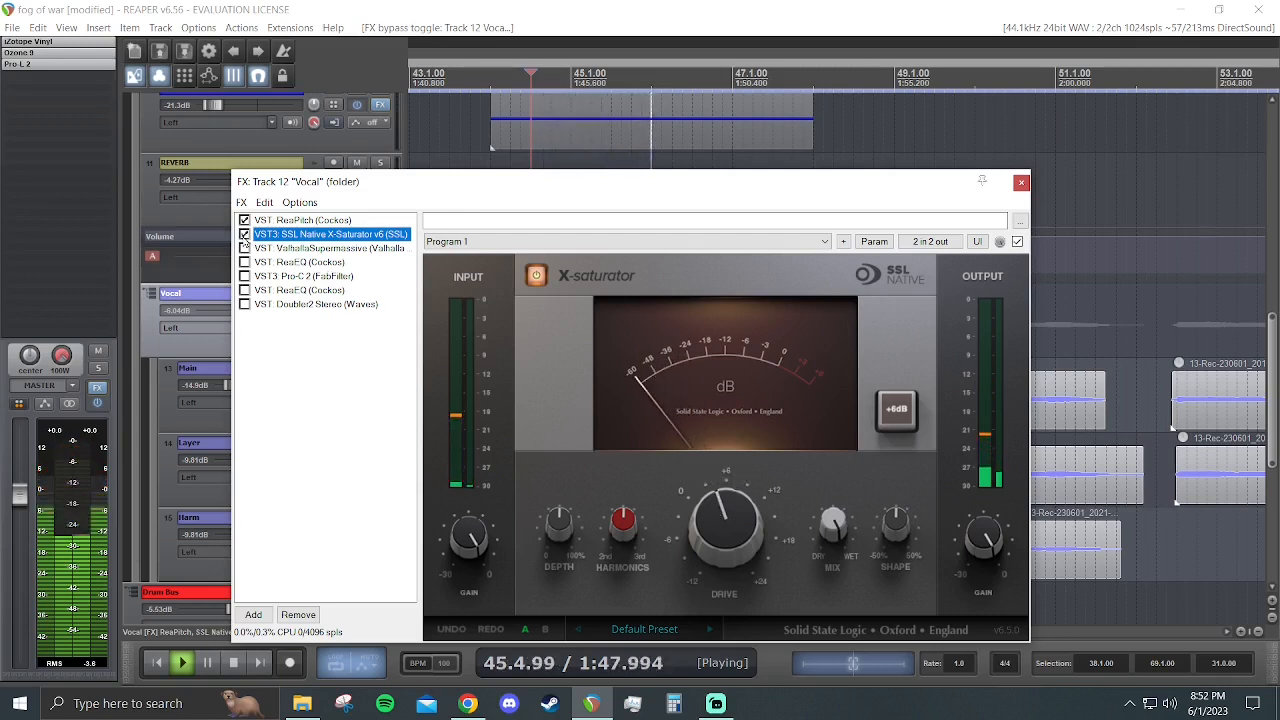
key(space)
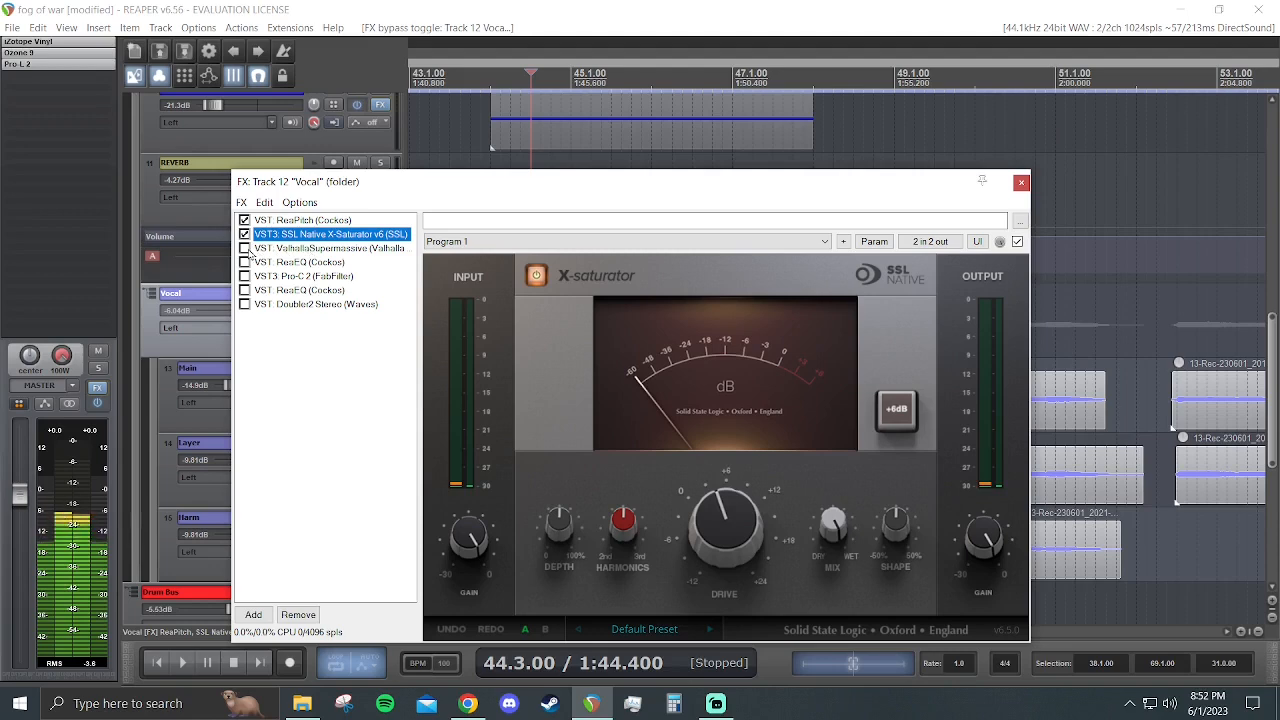
- Enable ValhallaSupermassive on the Vocal folder, show its settings and play the soloed folder with the reverb
click(303, 250)
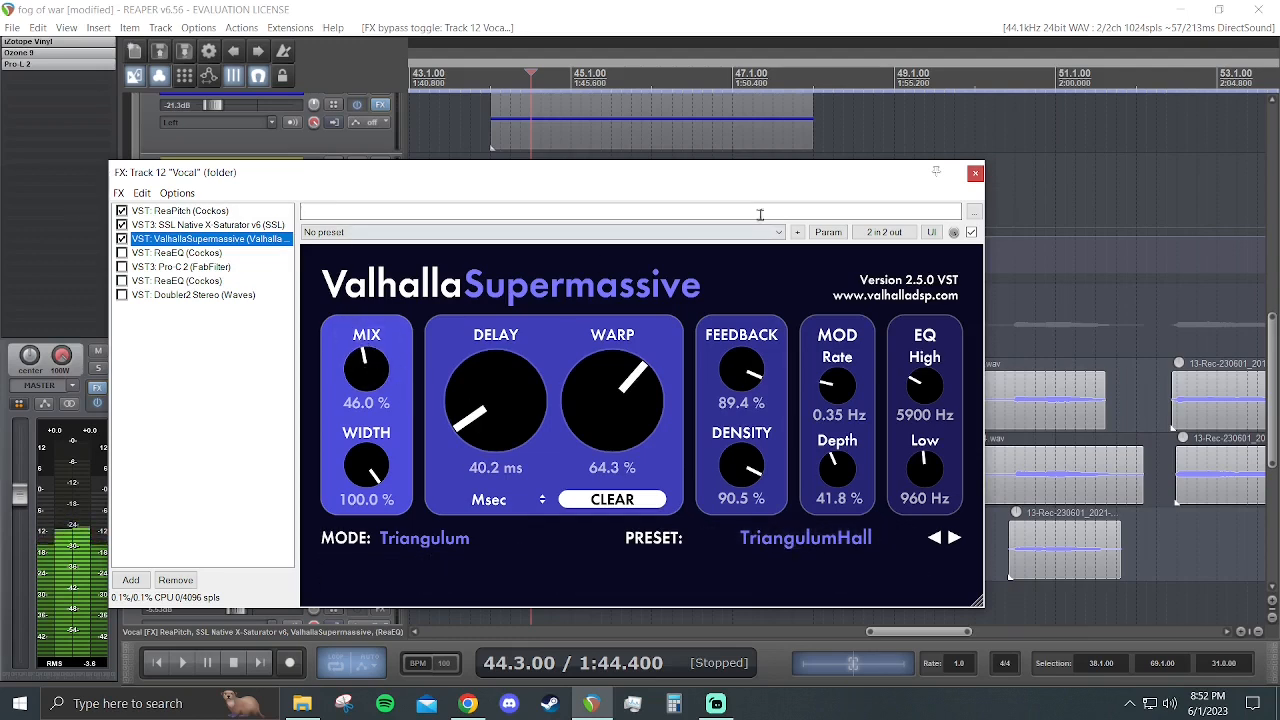
drag(703, 177, 825, 495)
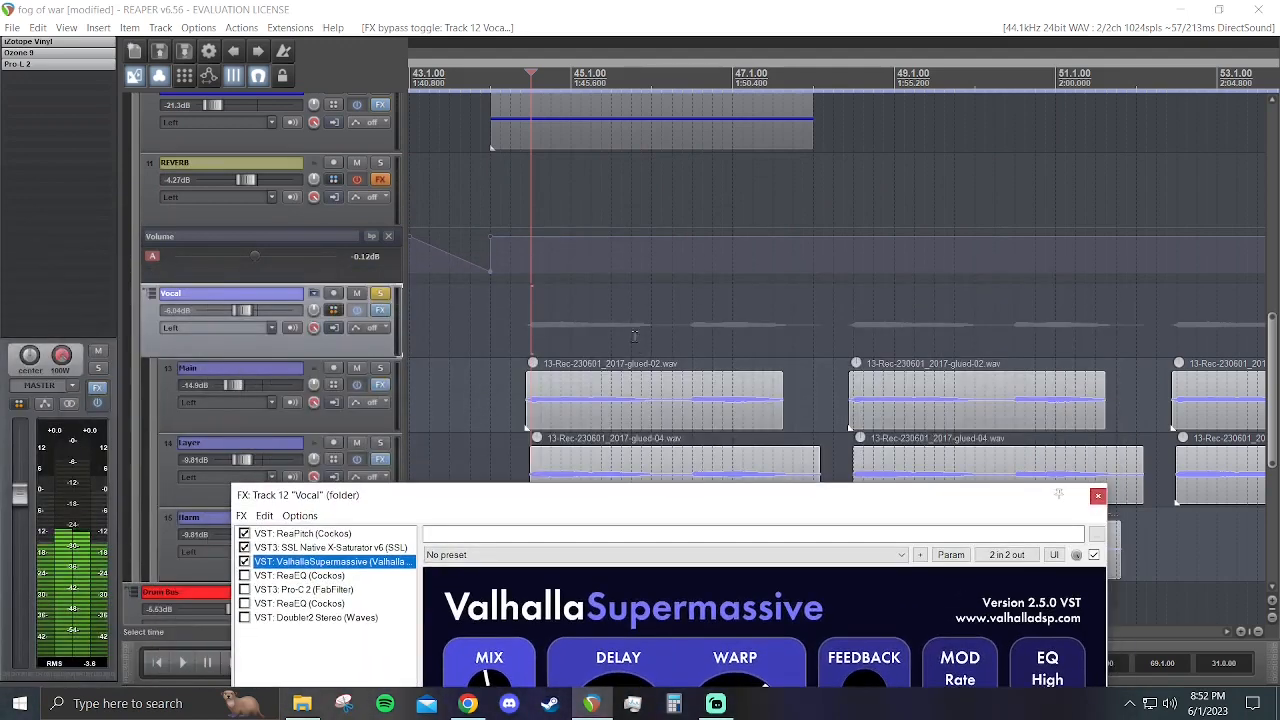
key(space)
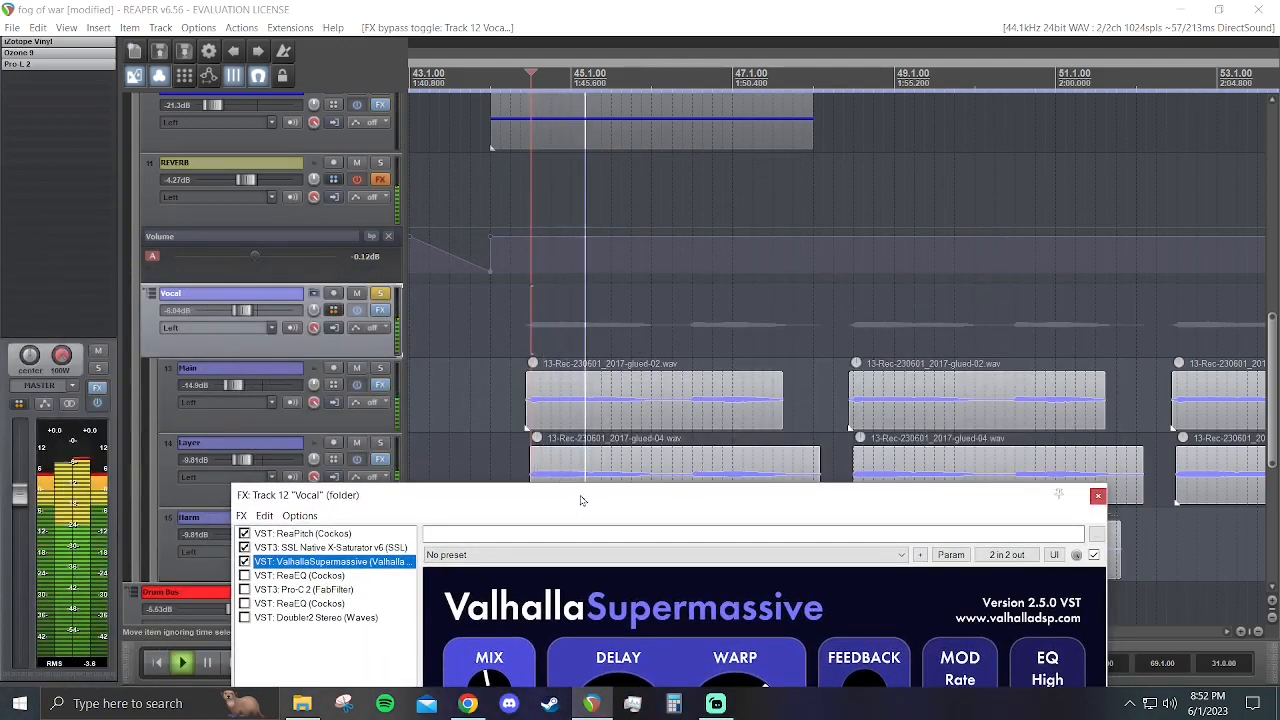
drag(581, 500, 585, 278)
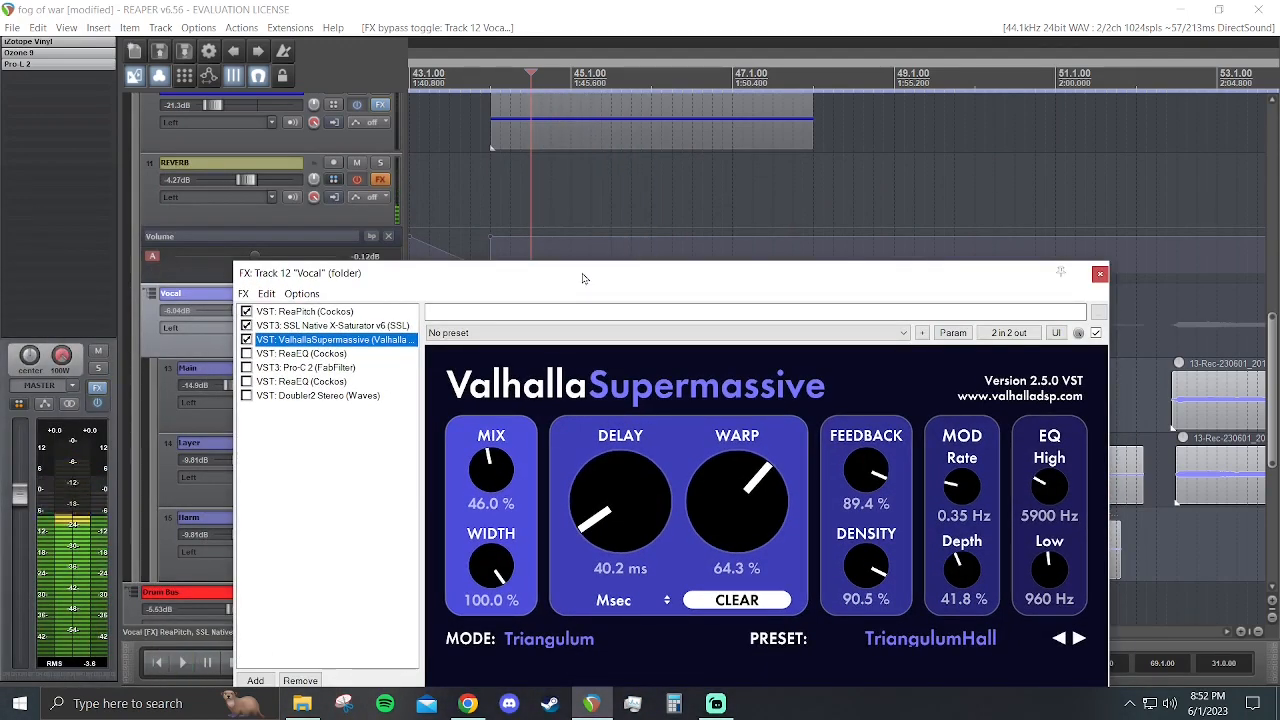
drag(564, 282, 567, 197)
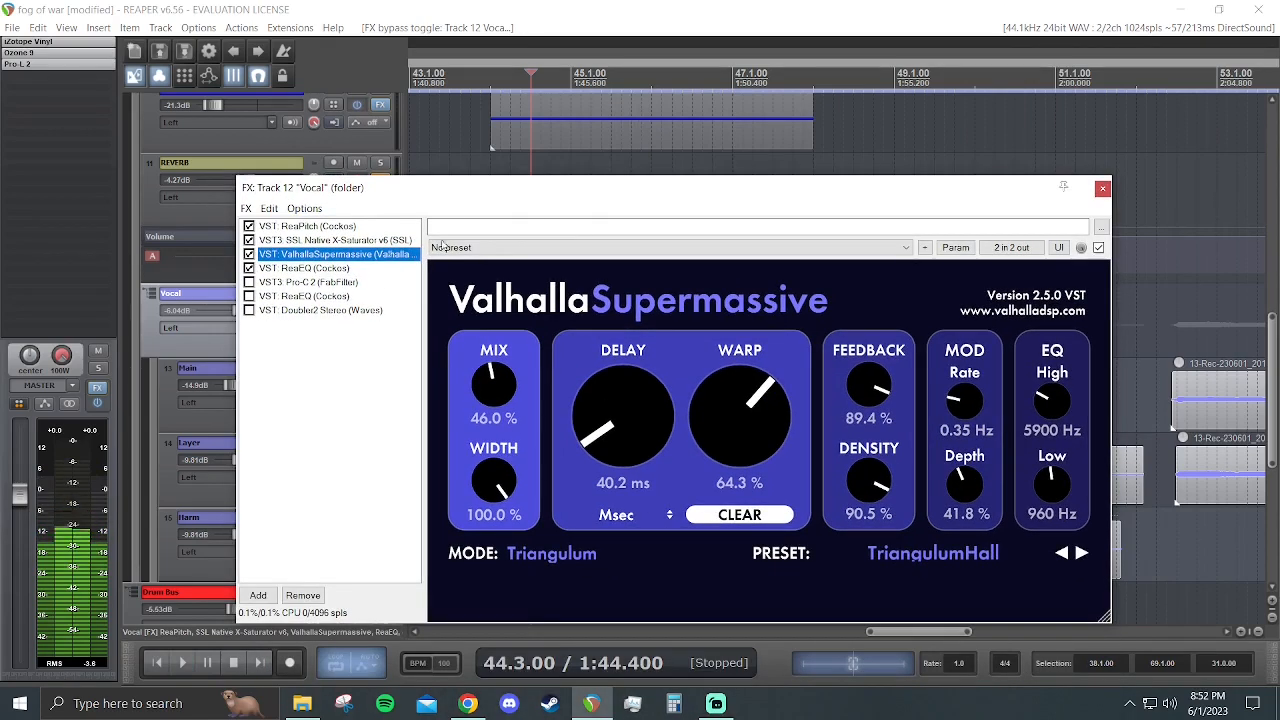
- Enable the first ReaEQ and Pro-C 2 on the Vocal folder and play from 46.3.50 with the compressor displayed
click(318, 268)
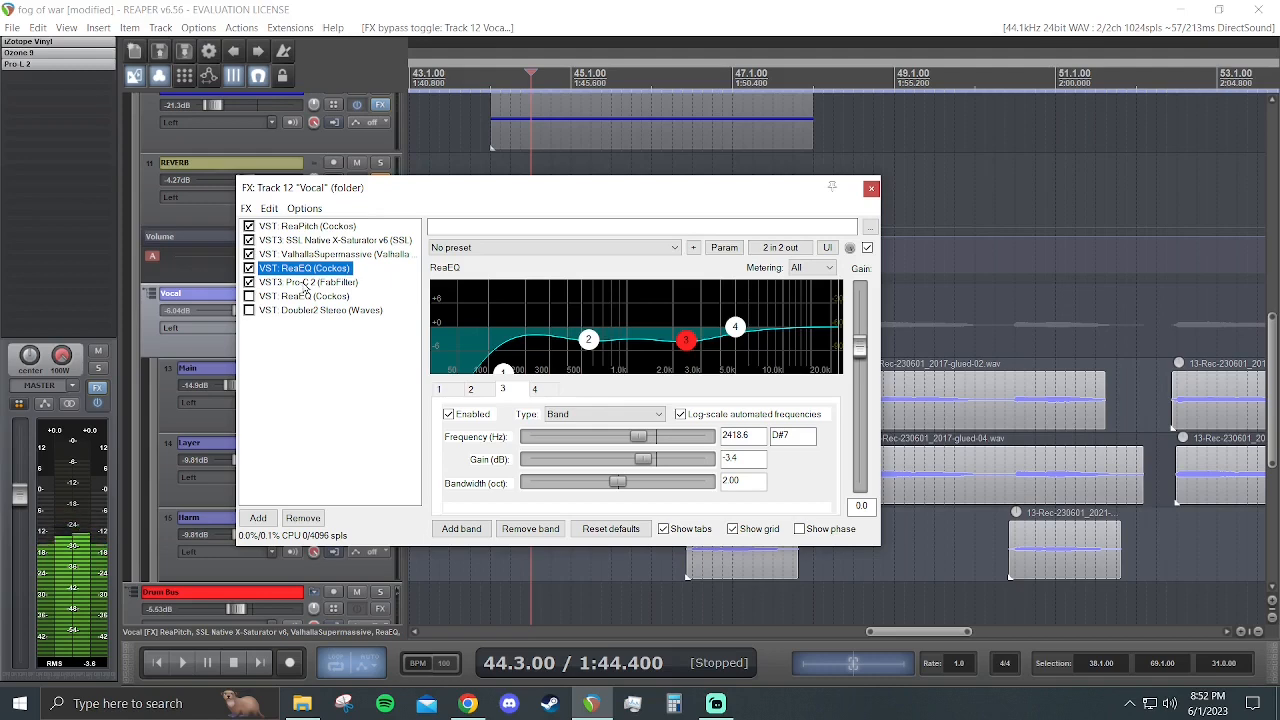
click(306, 283)
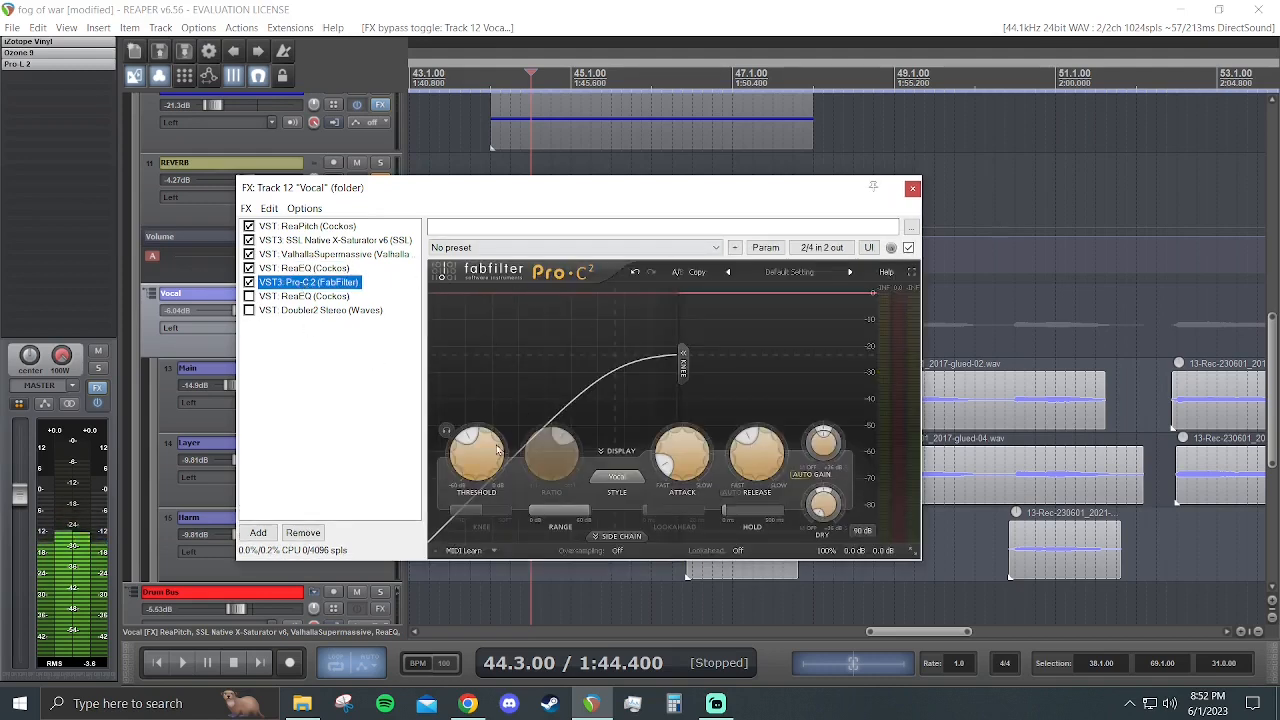
drag(705, 193, 465, 140)
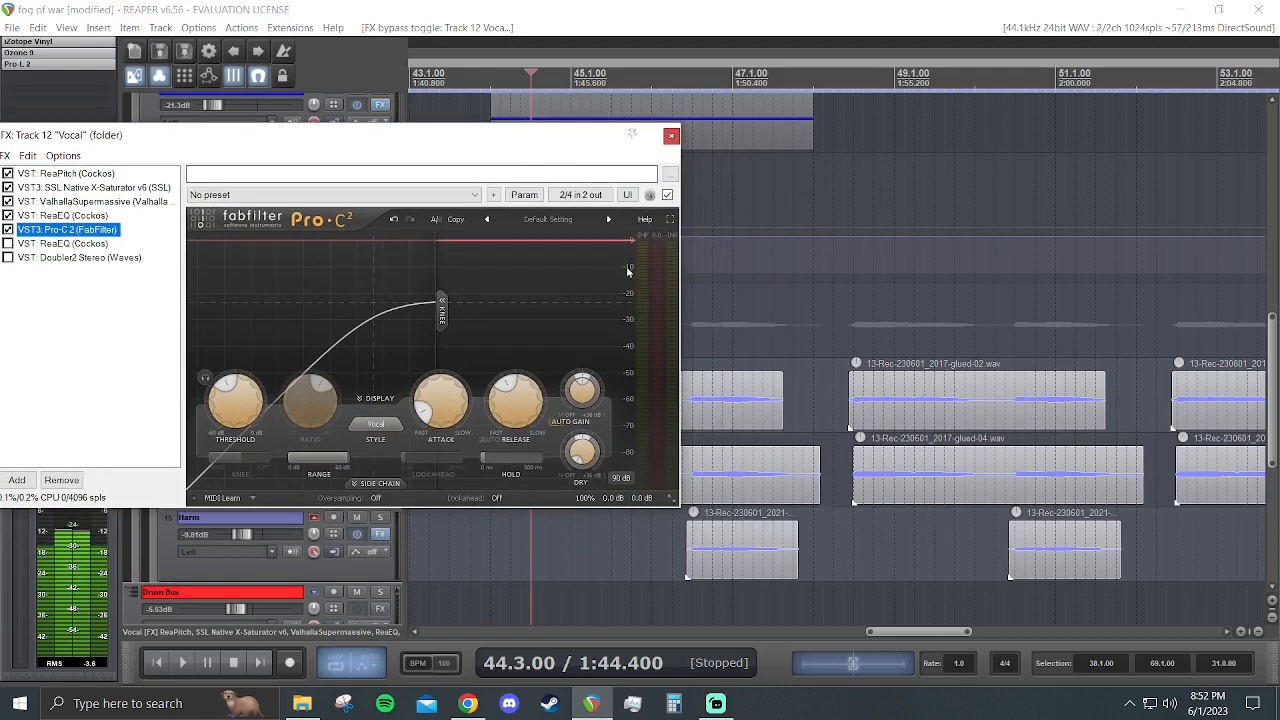
click(703, 338)
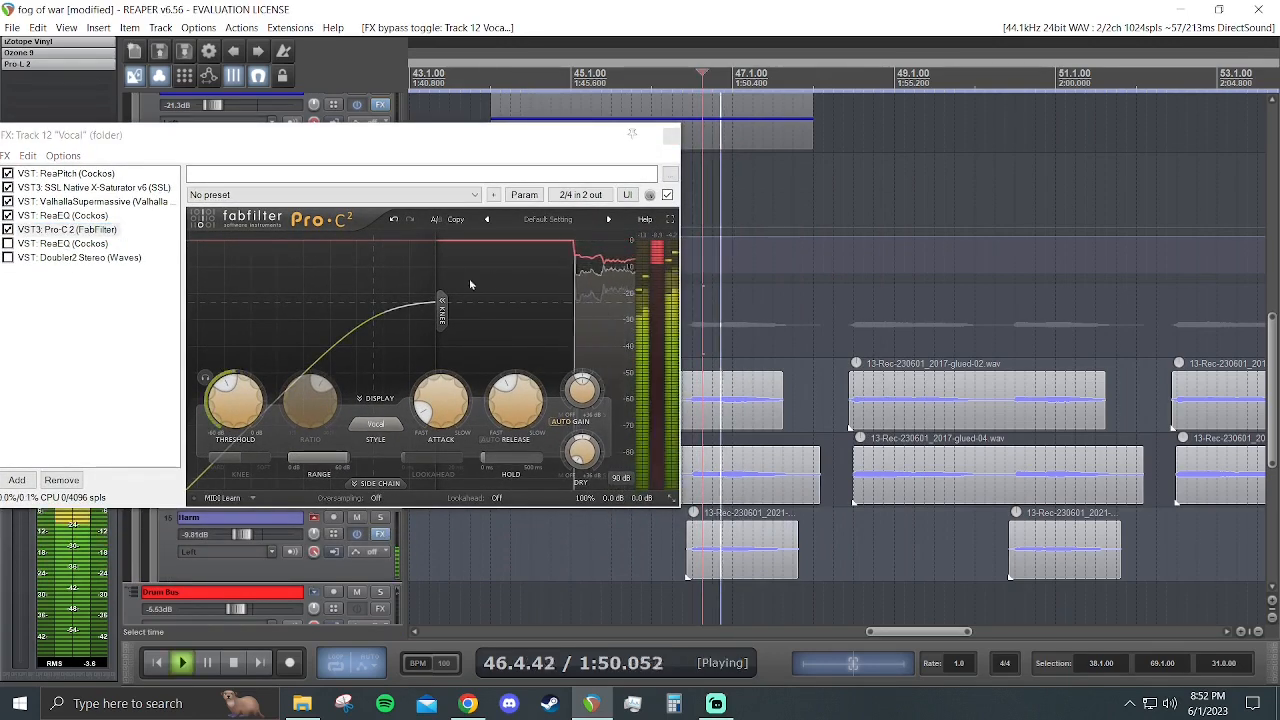
key(space)
- Enable the second ReaEQ after Pro-C 2, show its curve and play the soloed Vocal folder from 46.3.50
drag(150, 148, 438, 159)
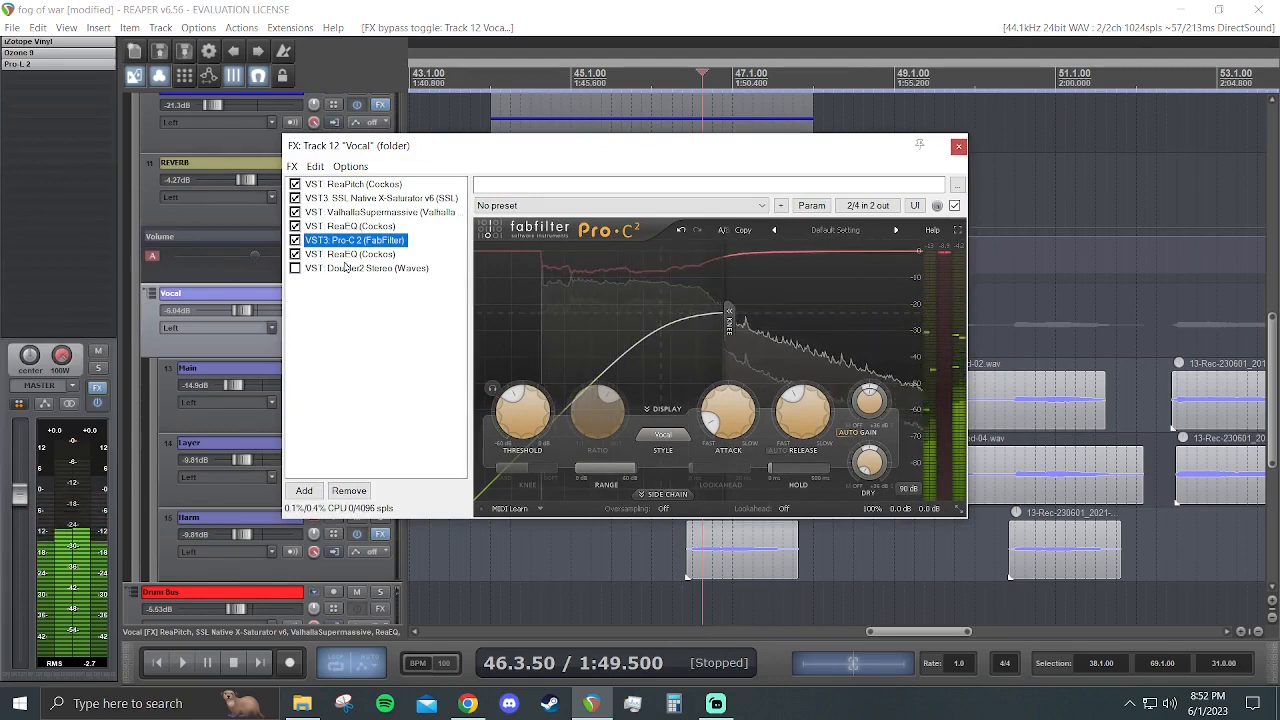
key(Down)
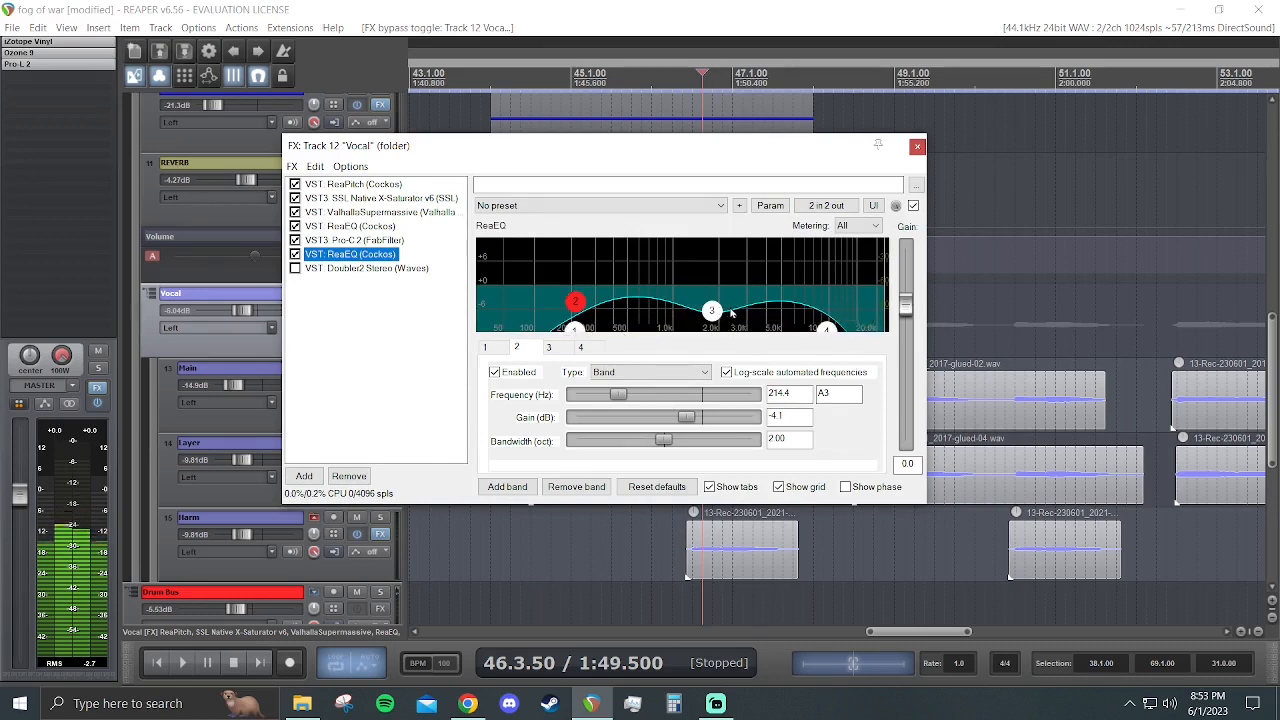
key(space)
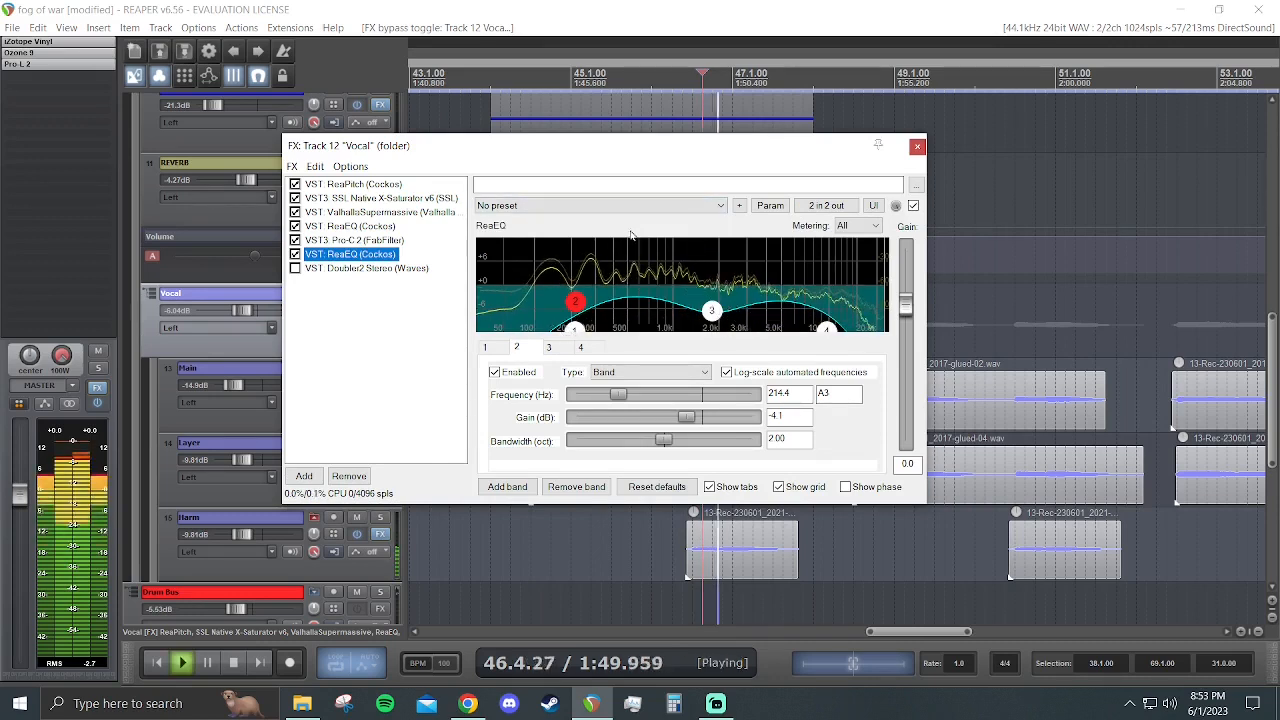
key(space)
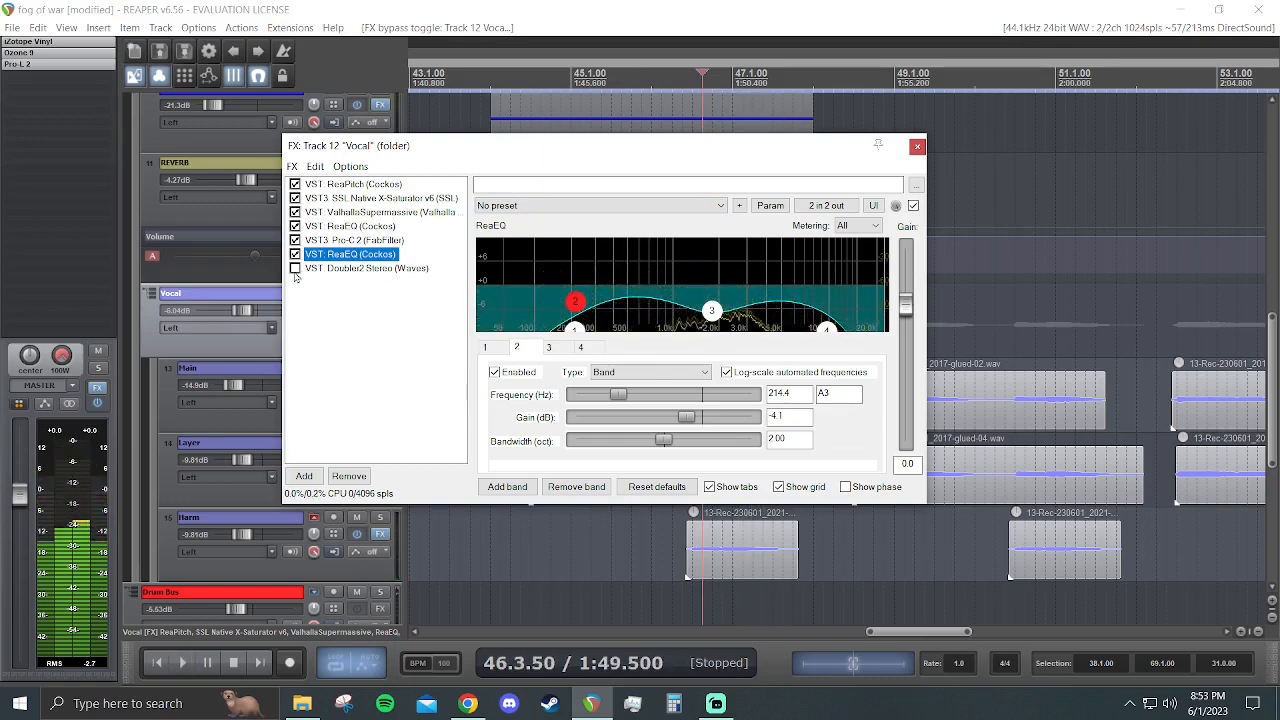
- Enable Doubler2 Stereo on the Vocal folder, inspect its settings and close the effects chain
click(350, 271)
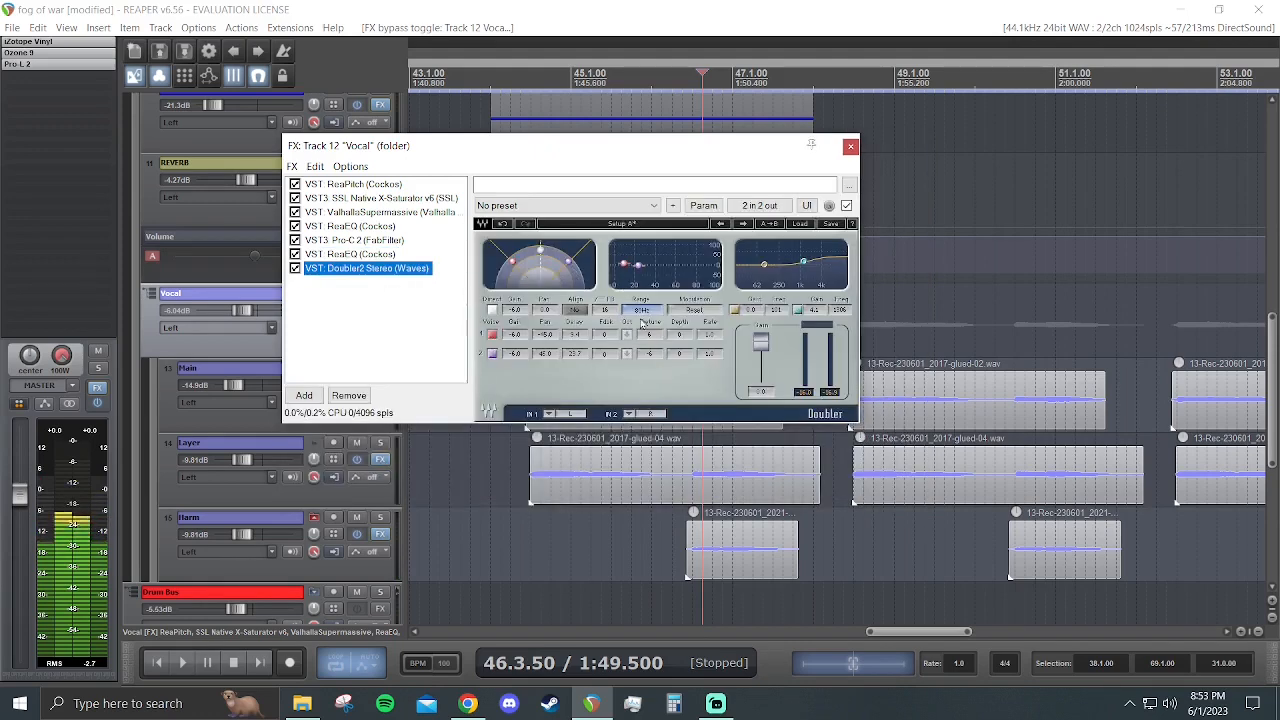
click(851, 147)
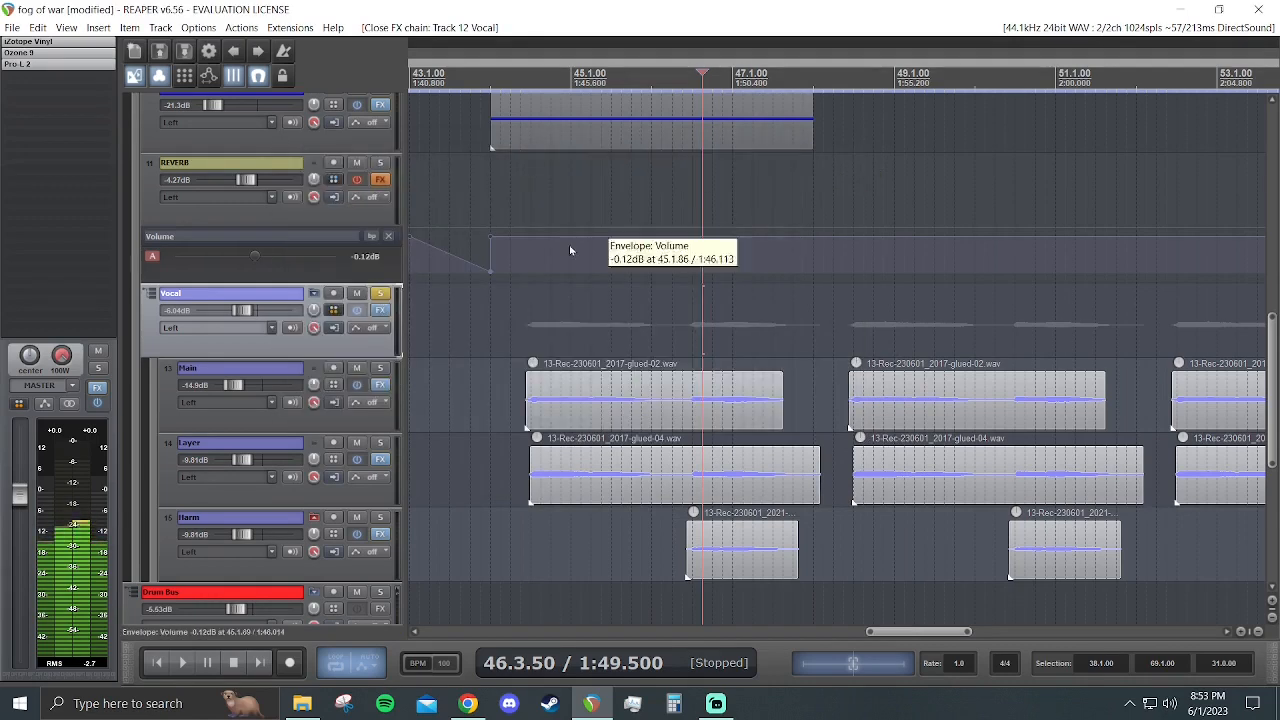
- Solo the Main track and play it briefly from 44.3.00 through the Vocal folder's effects
click(379, 369)
click(531, 320)
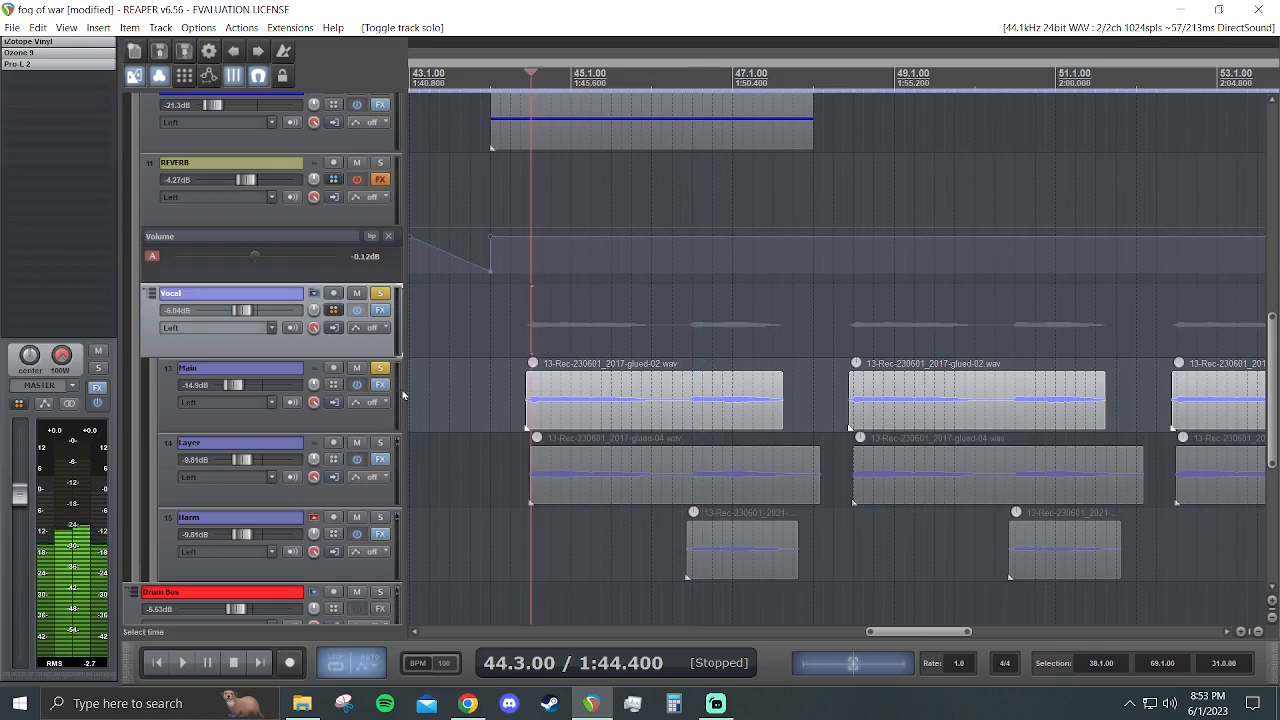
key(space)
key(space)
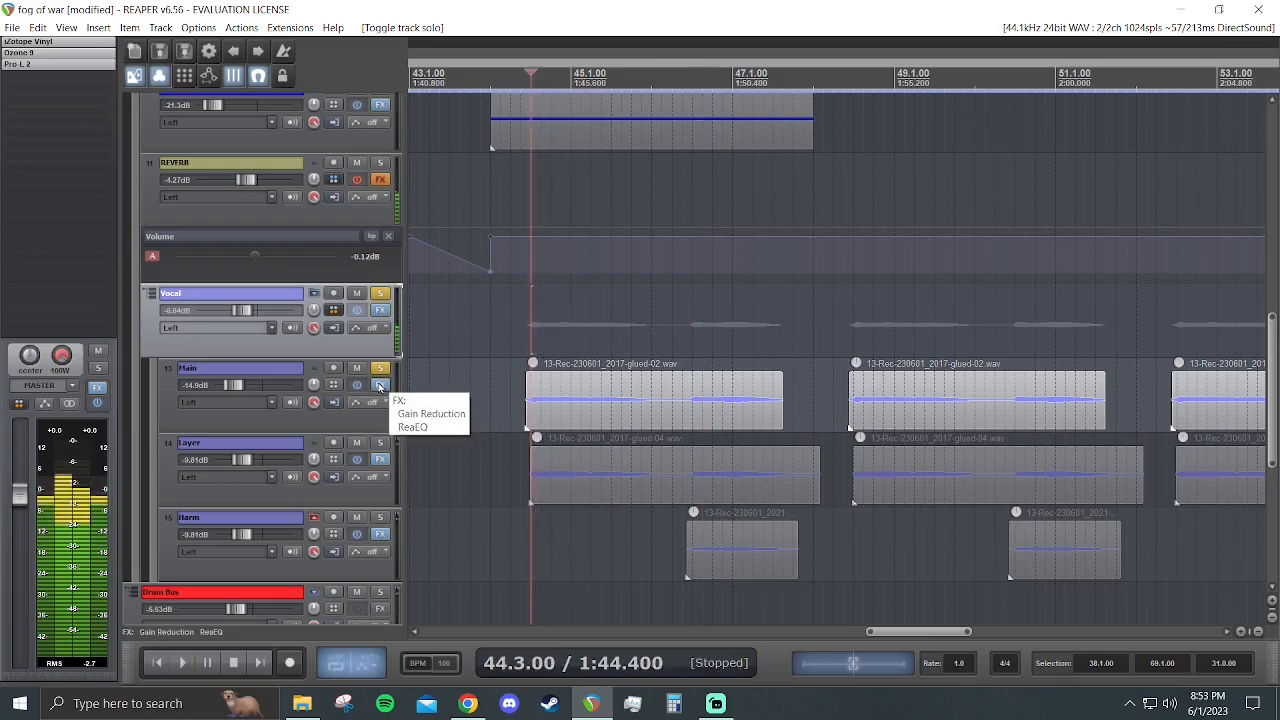
- Toggle the LOFI switch in the Main track's Gain Reduction plug-in, audition the track and close its effects chain
click(380, 386)
click(322, 240)
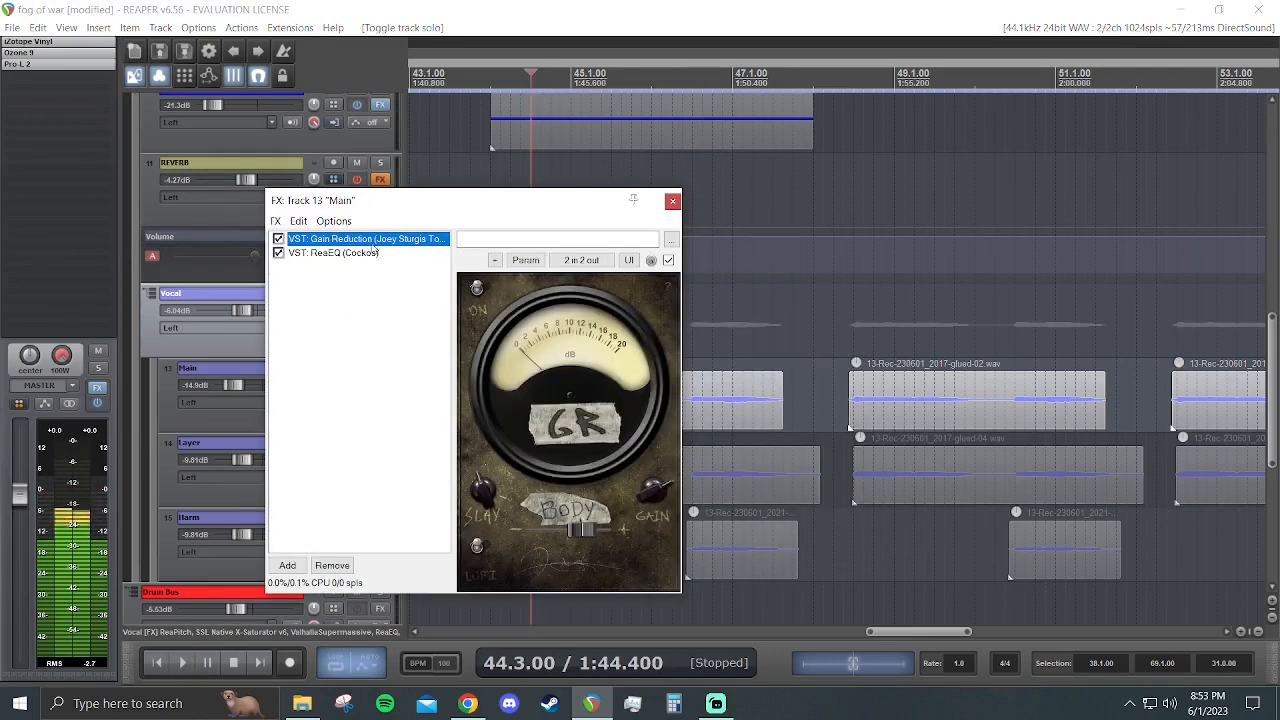
click(477, 546)
key(space)
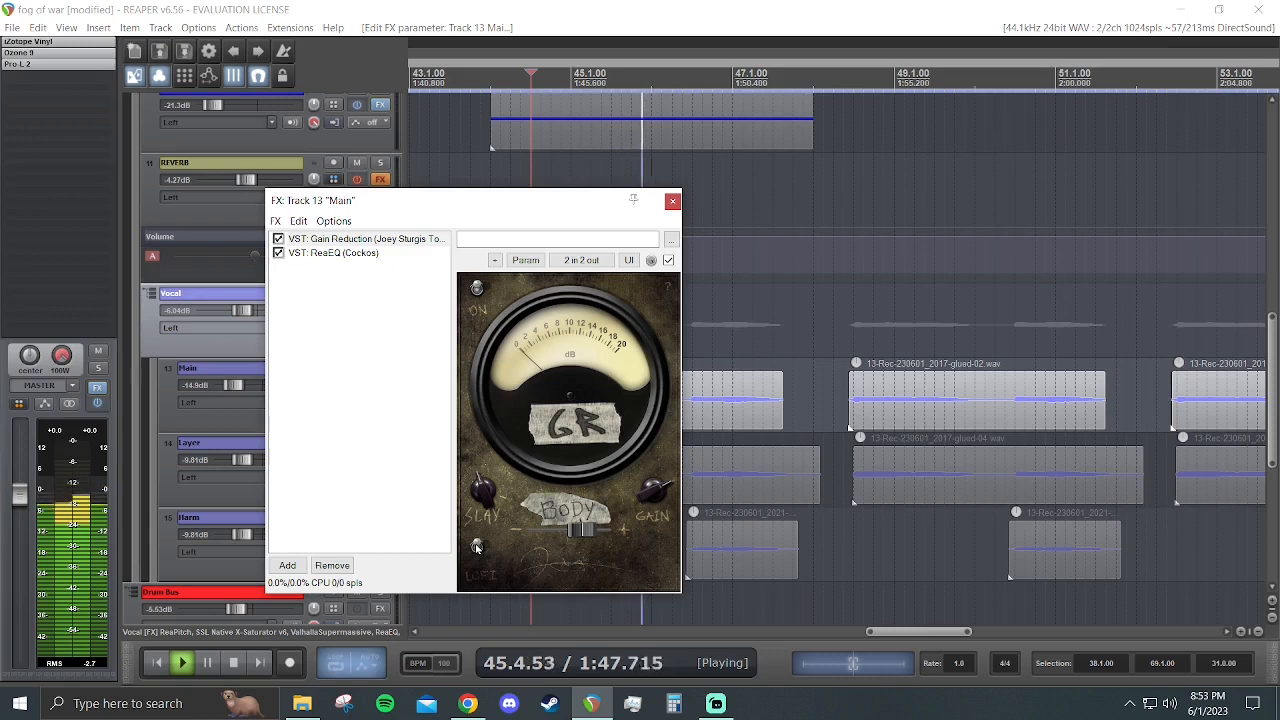
key(space)
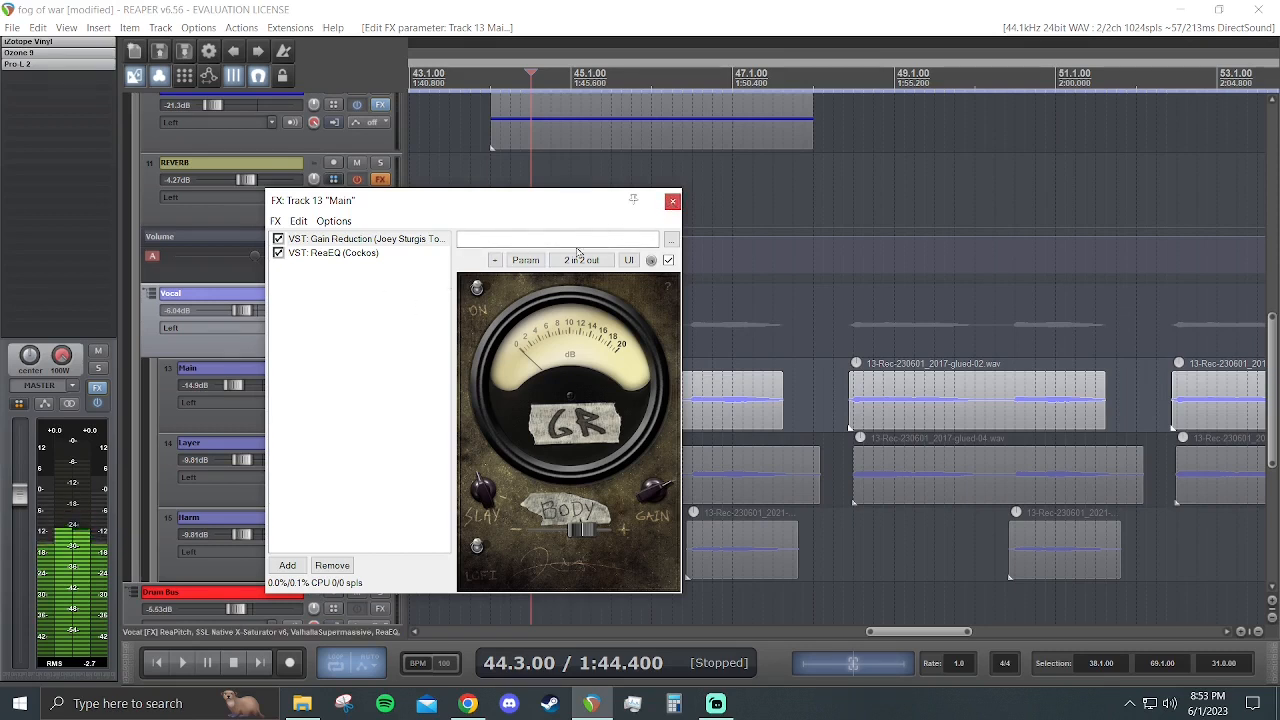
click(673, 203)
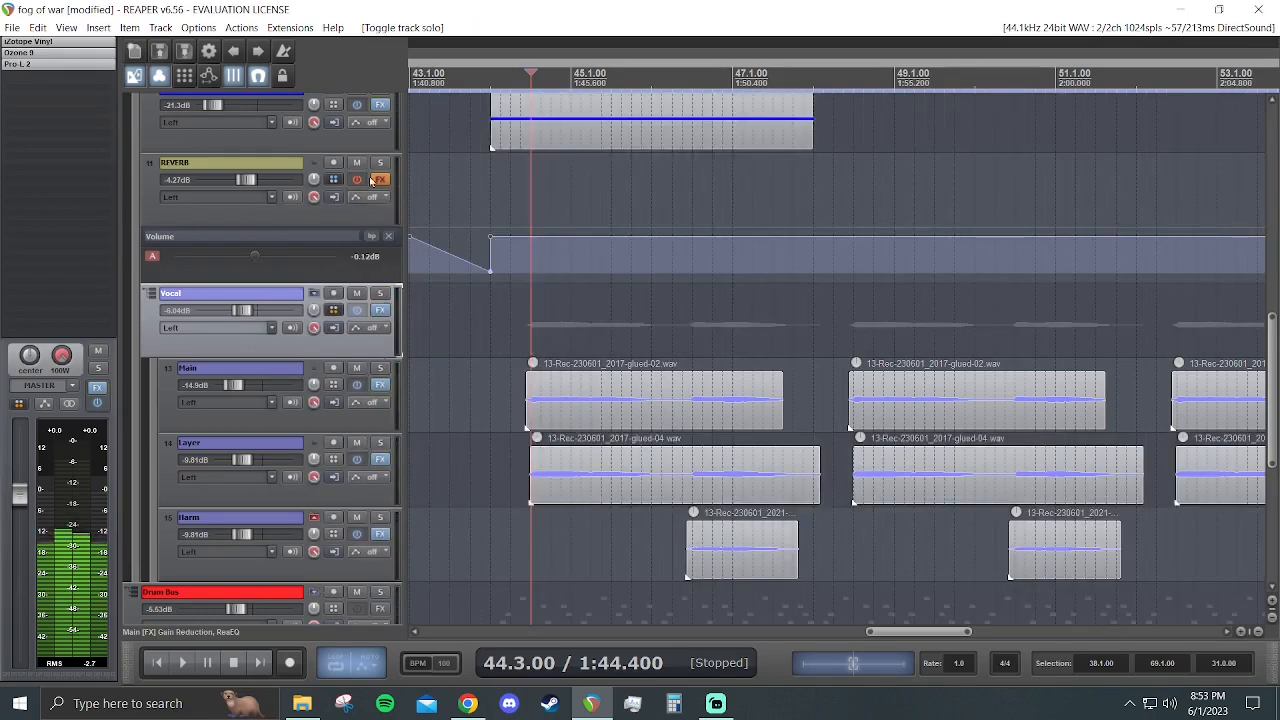
- Enable the REVERB track's effects, then audition the track soloed from 44.3.00 and unsolo it
scroll(307, 229, up, 1)
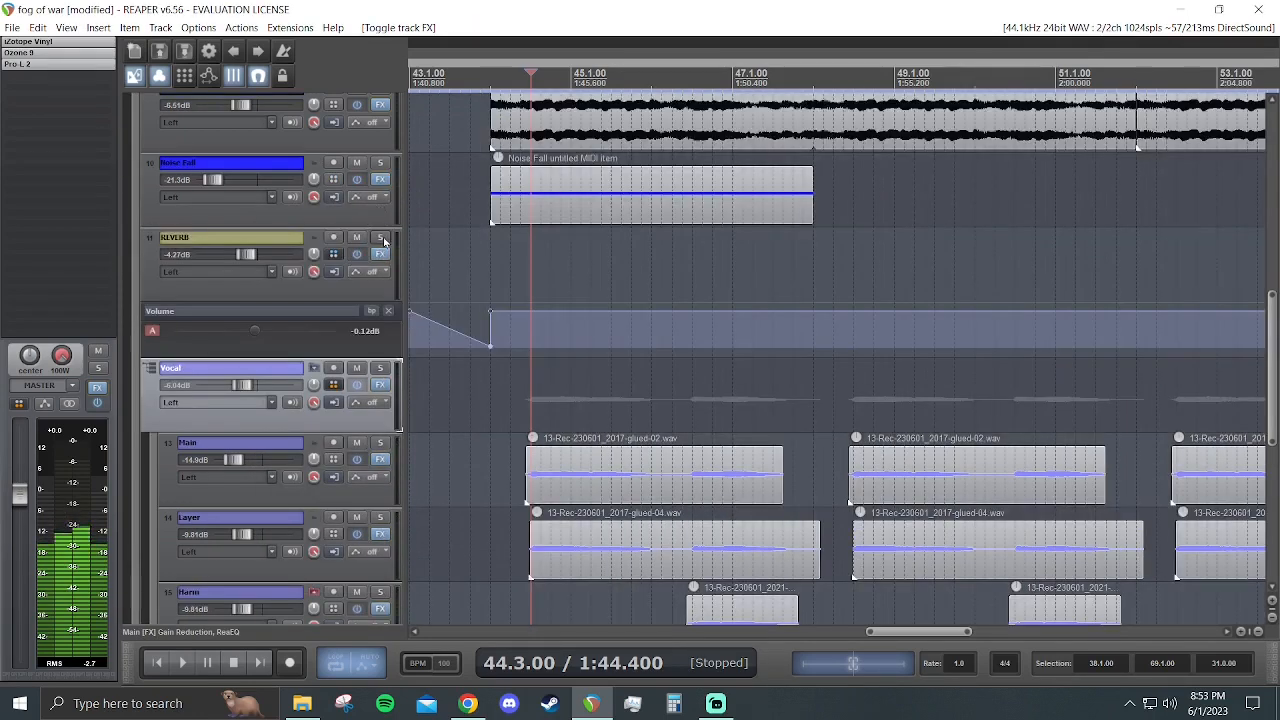
click(380, 238)
key(space)
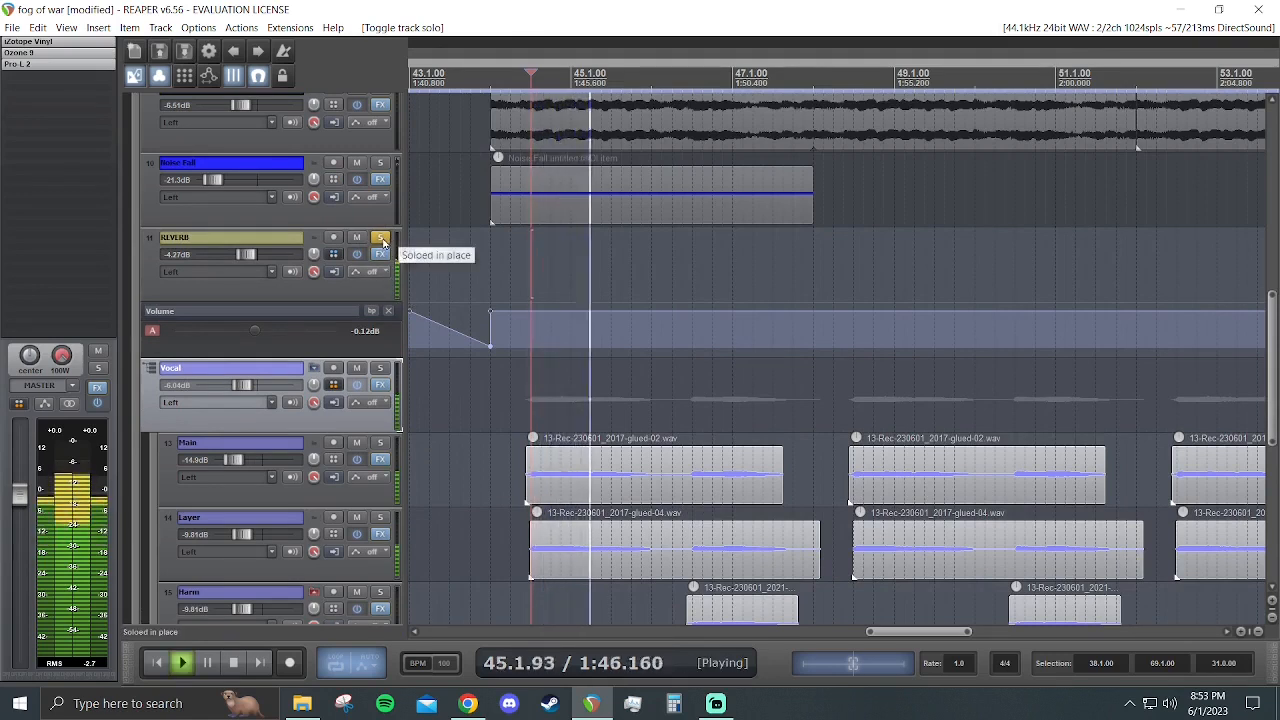
key(space)
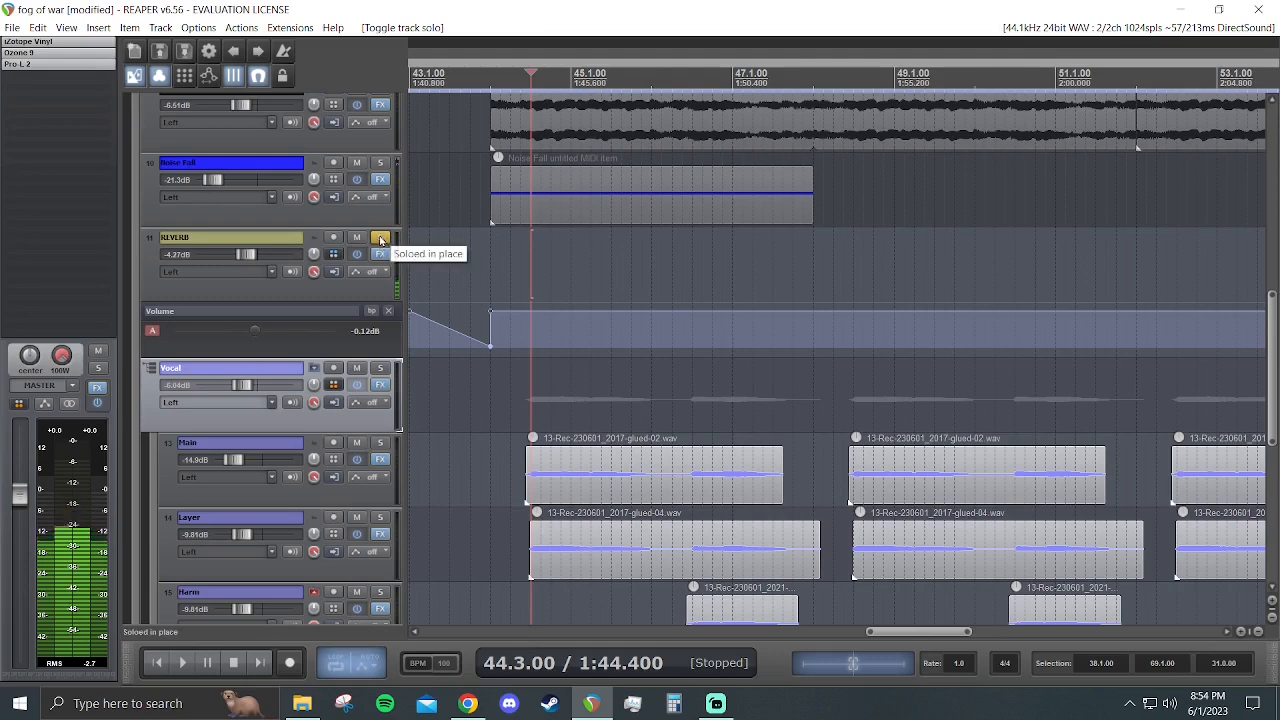
scroll(334, 280, up, 3)
scroll(336, 282, down, 3)
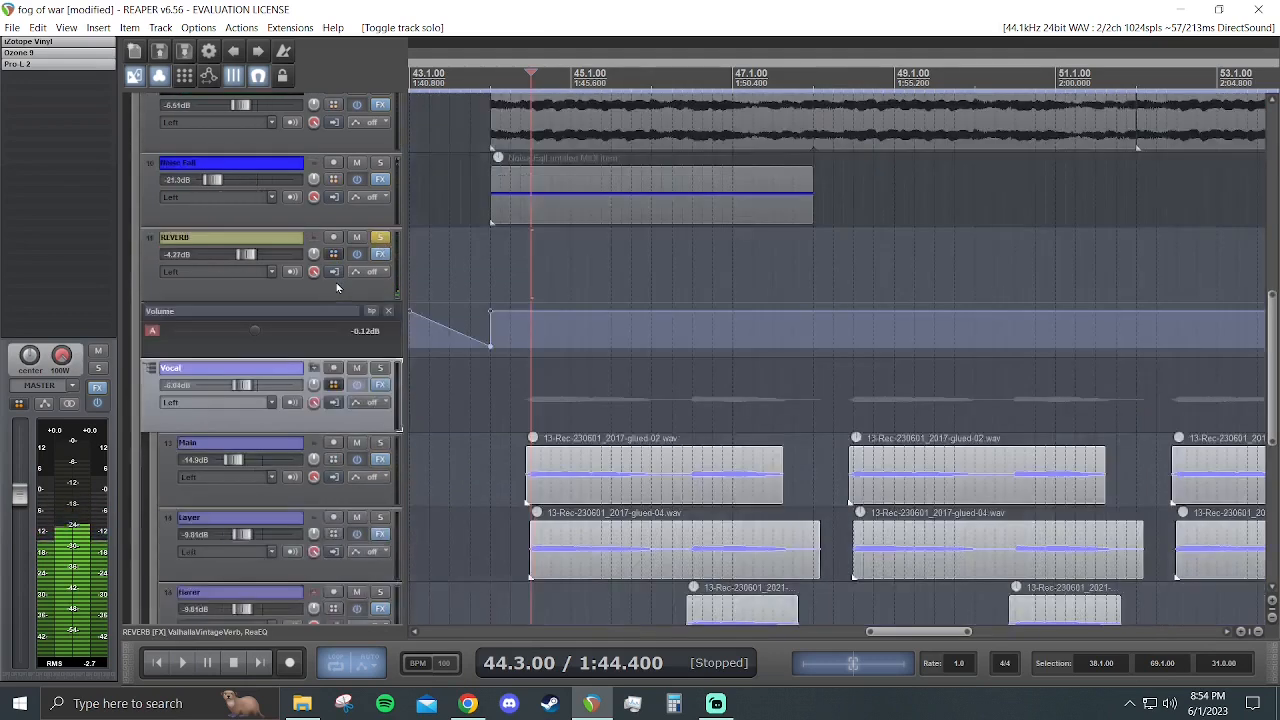
click(380, 240)
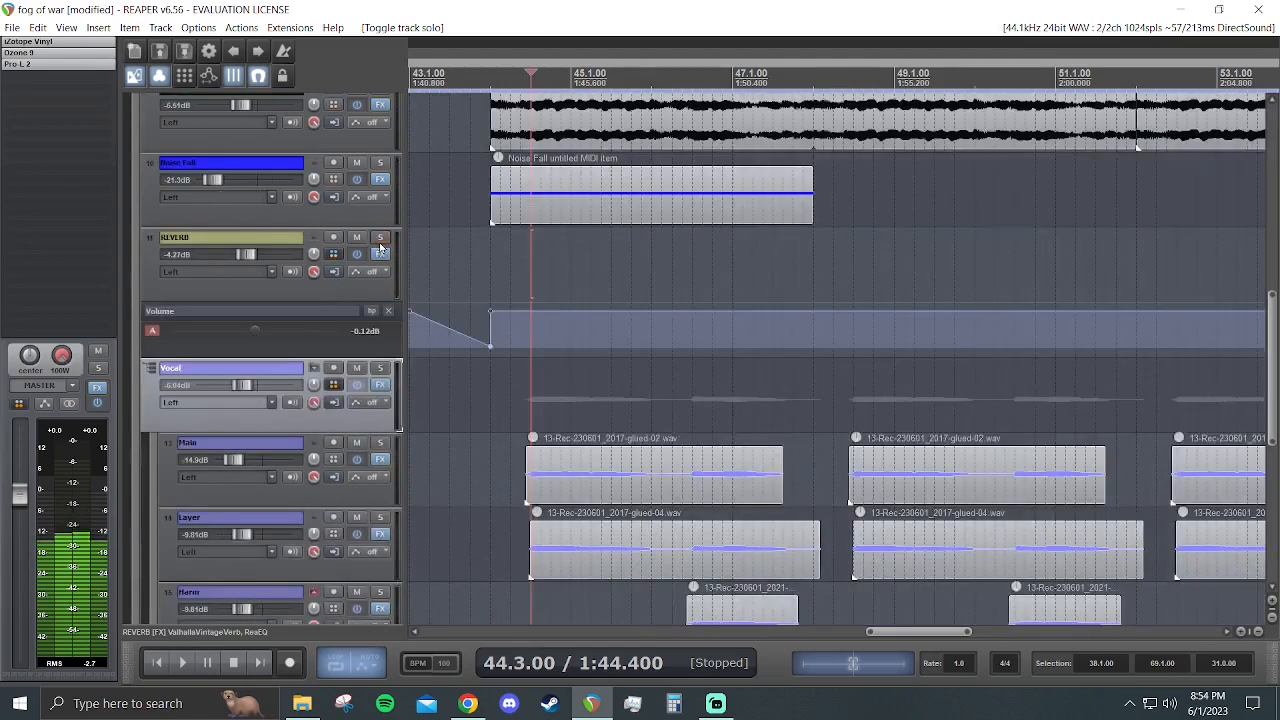
- Play the full mix from 44.1.00 with all the vocal clips in view
click(490, 266)
key(space)
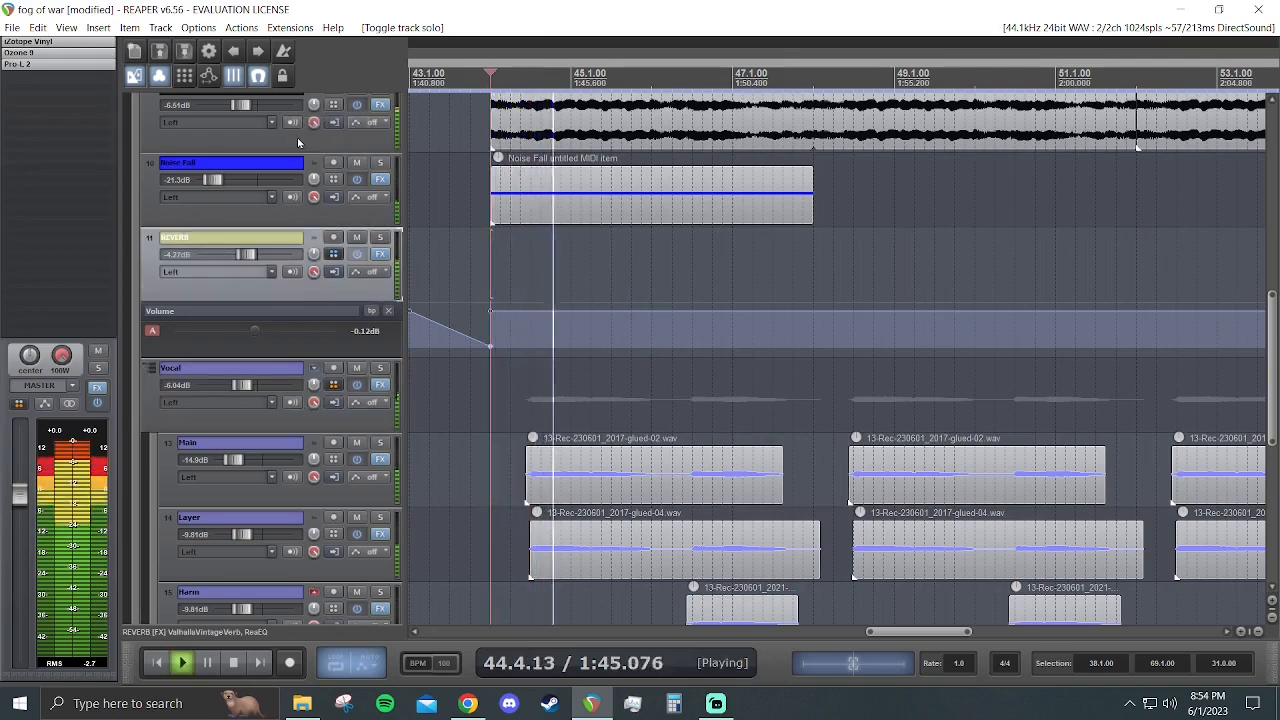
scroll(622, 265, down, 3)
scroll(622, 265, down, 2)
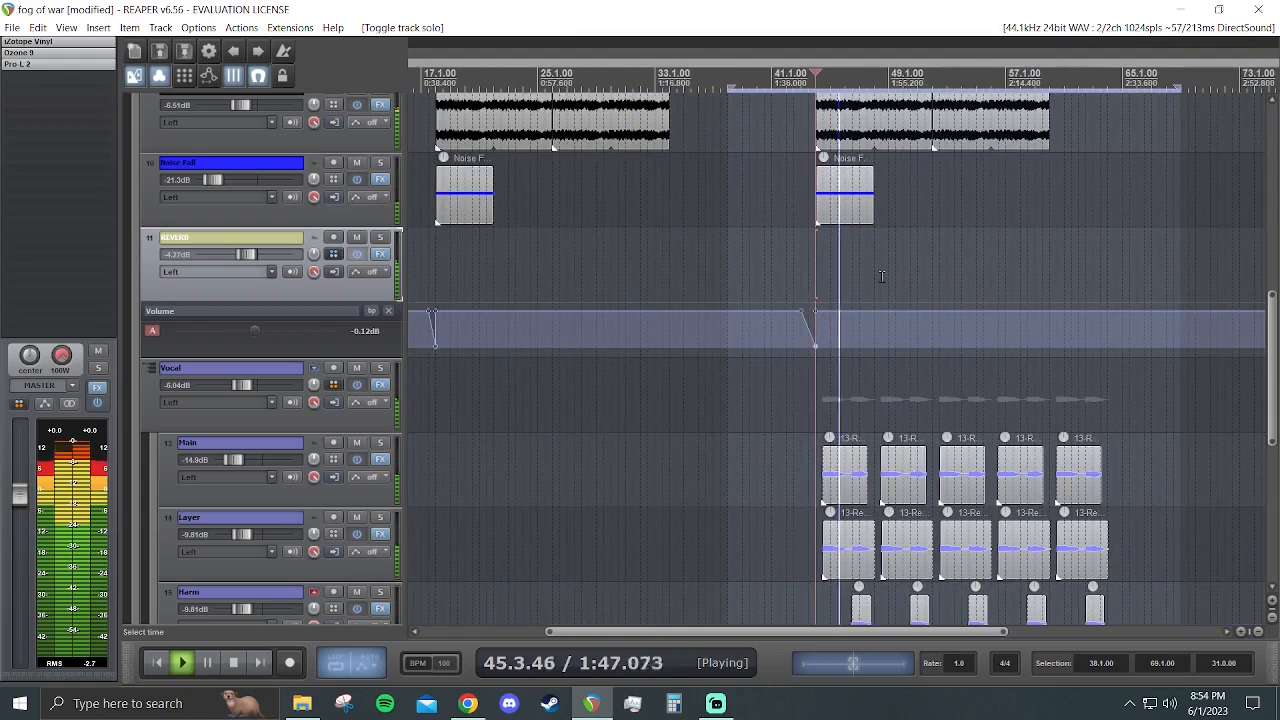
- Solo the Vocal folder during playback to hear it on its own, stop playback and unsolo the folder
click(380, 367)
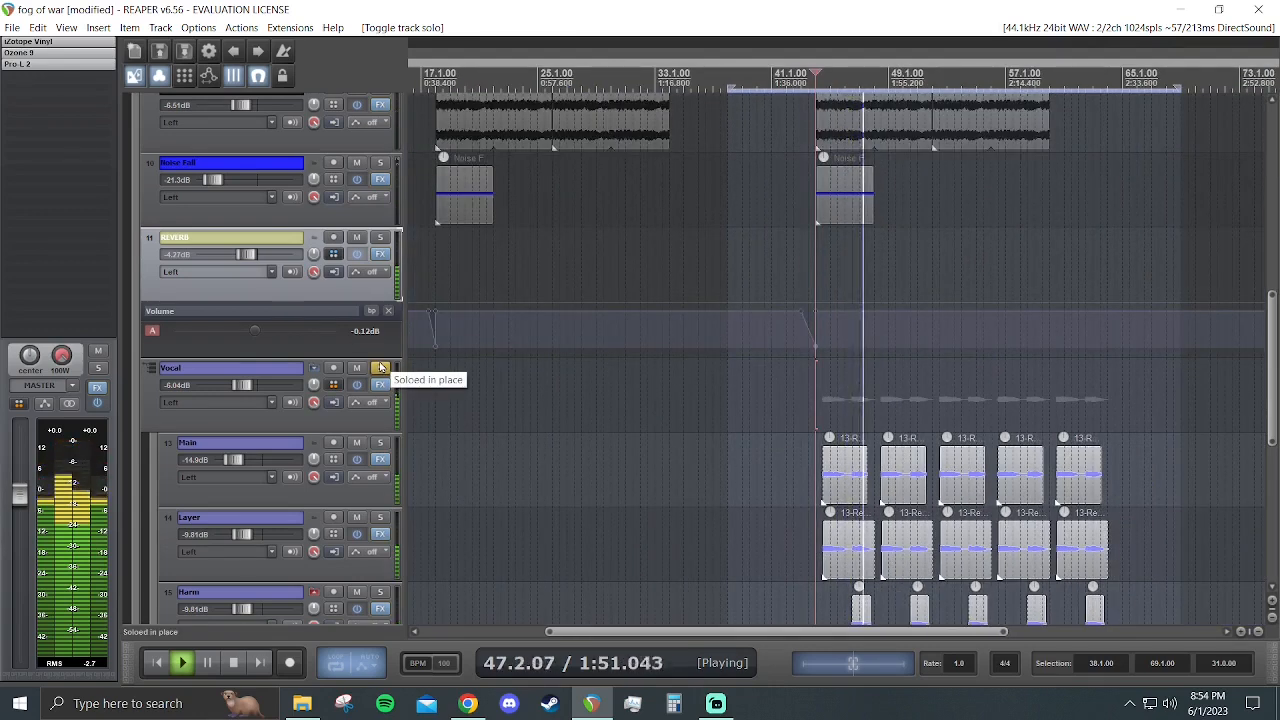
key(space)
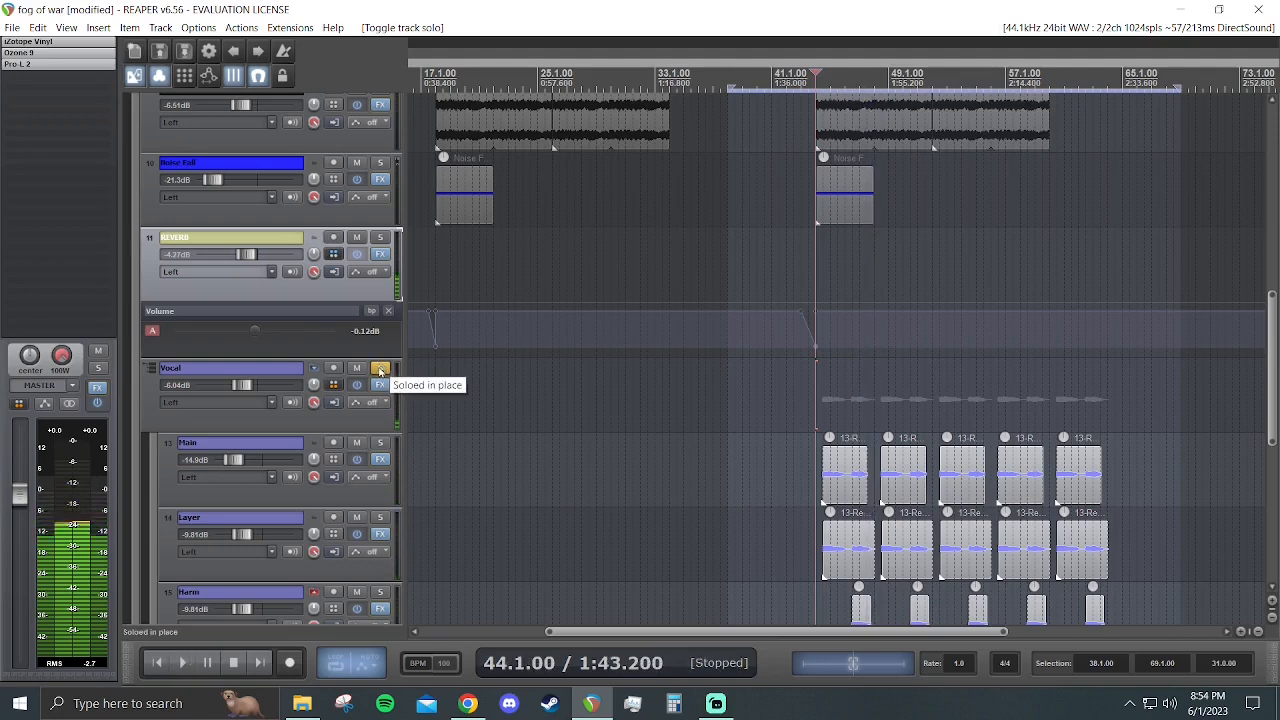
click(380, 368)
scroll(815, 364, up, 5)
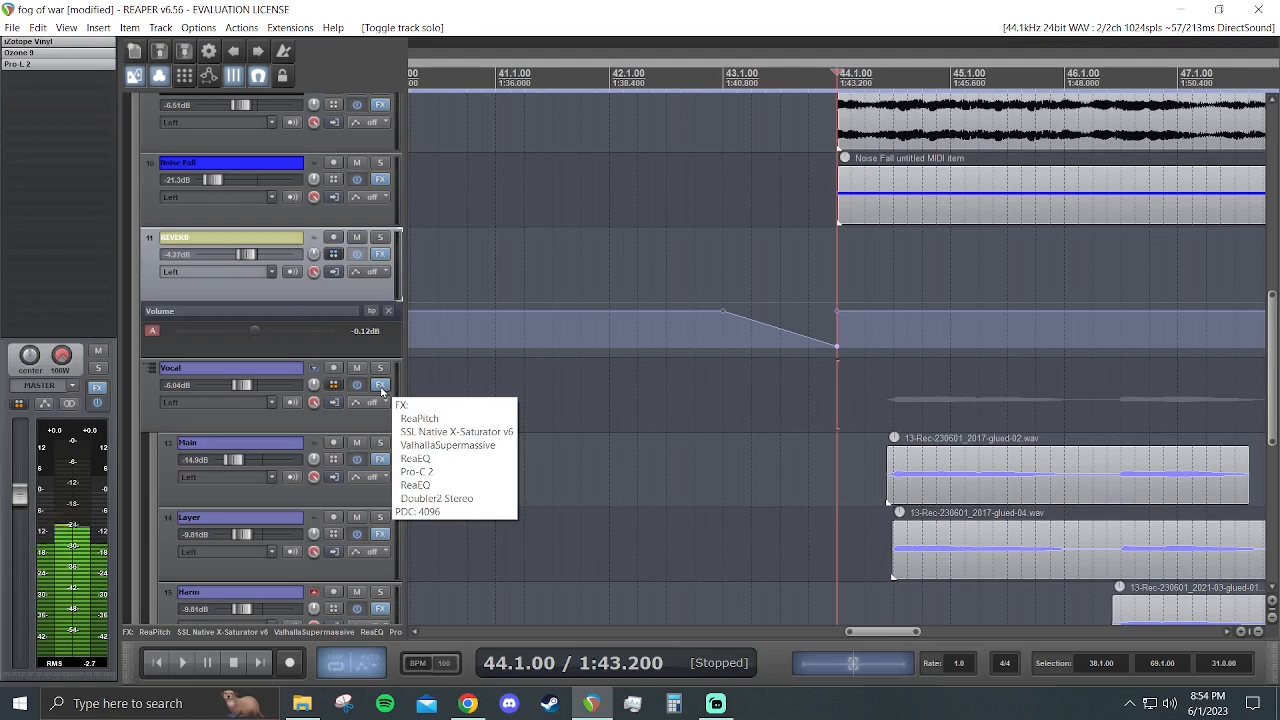
- Inspect the effects chains of the Vocal folder and the Hats track, selecting H-Delay Stereo in the Hats chain, and close both chains
click(380, 386)
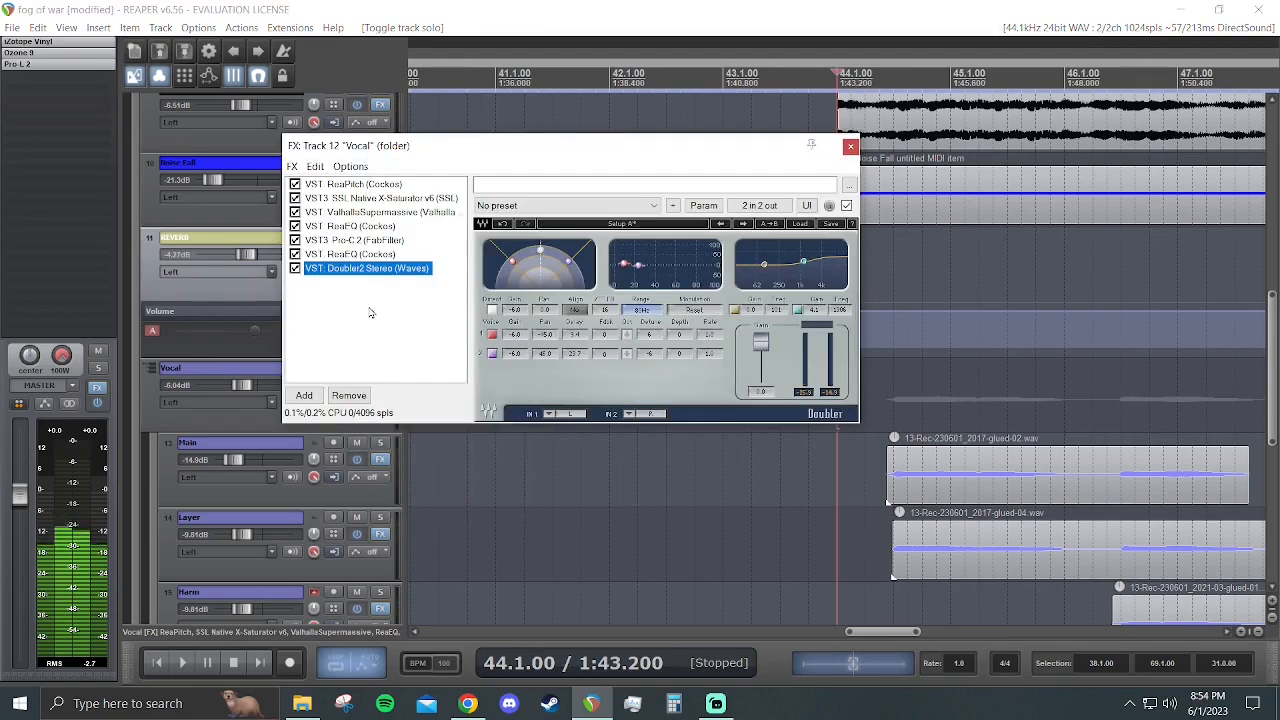
click(855, 137)
scroll(283, 507, down, 5)
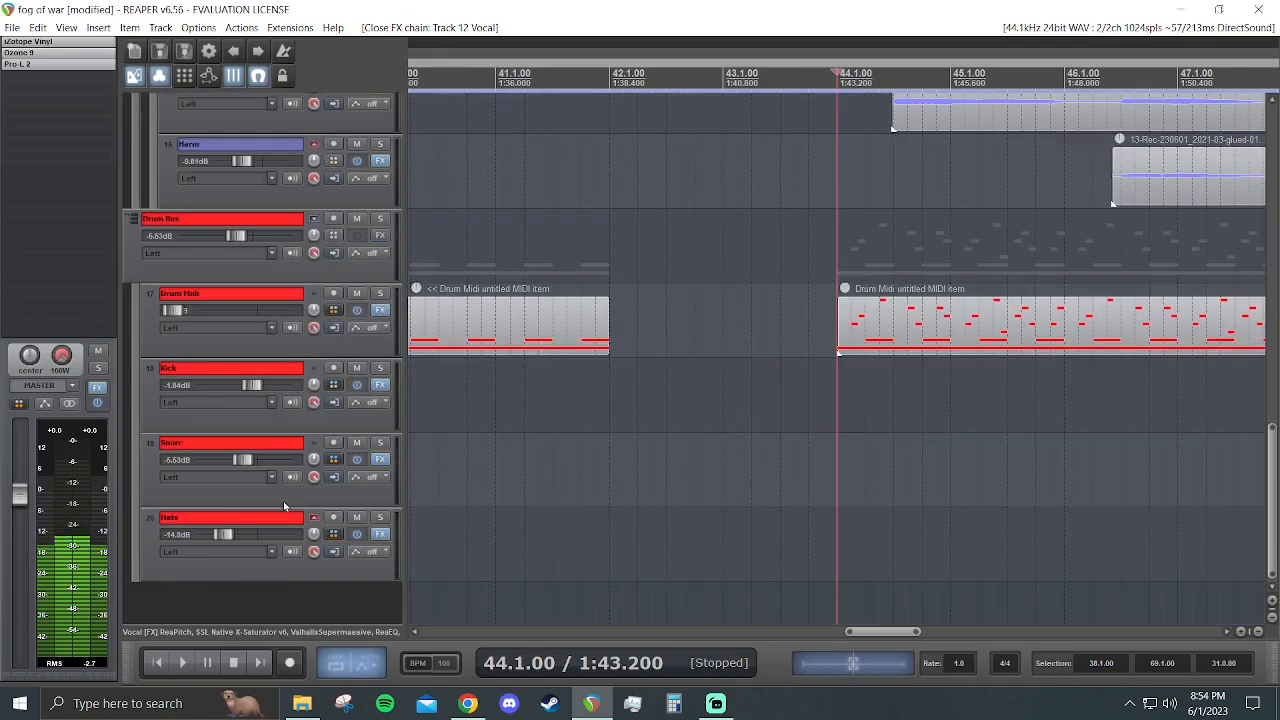
click(380, 534)
click(100, 85)
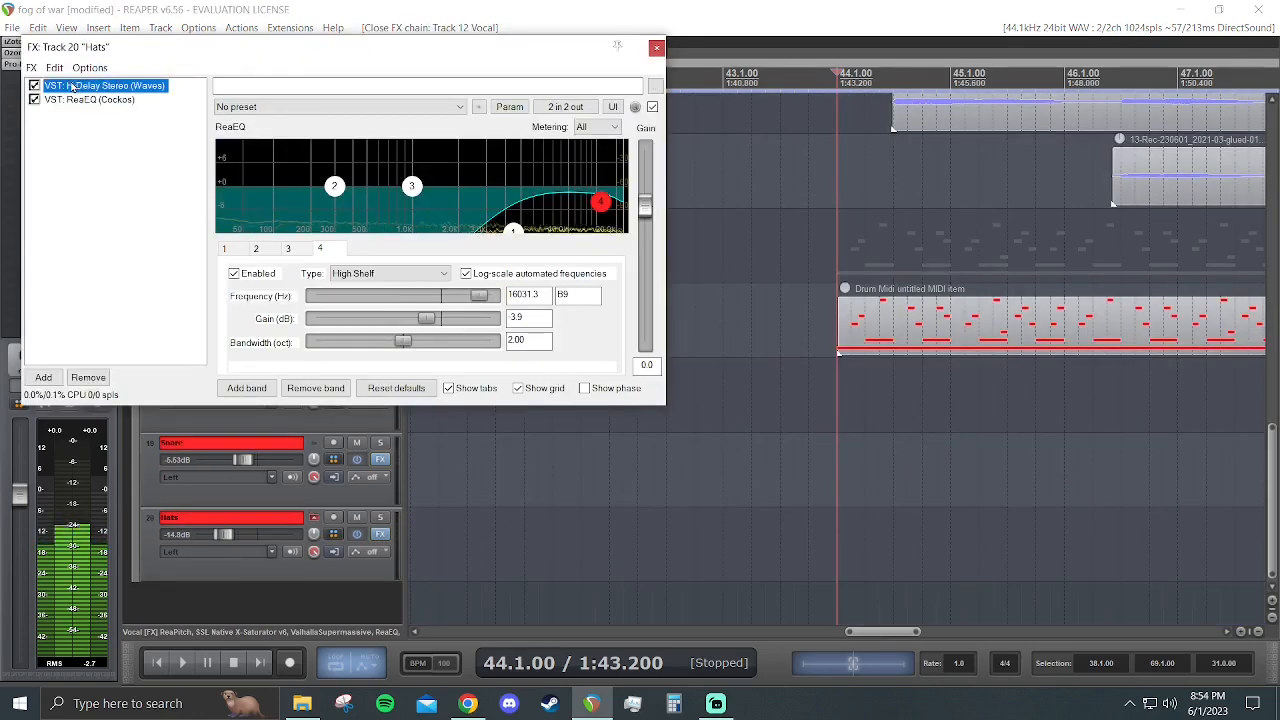
click(704, 47)
scroll(360, 500, up, 4)
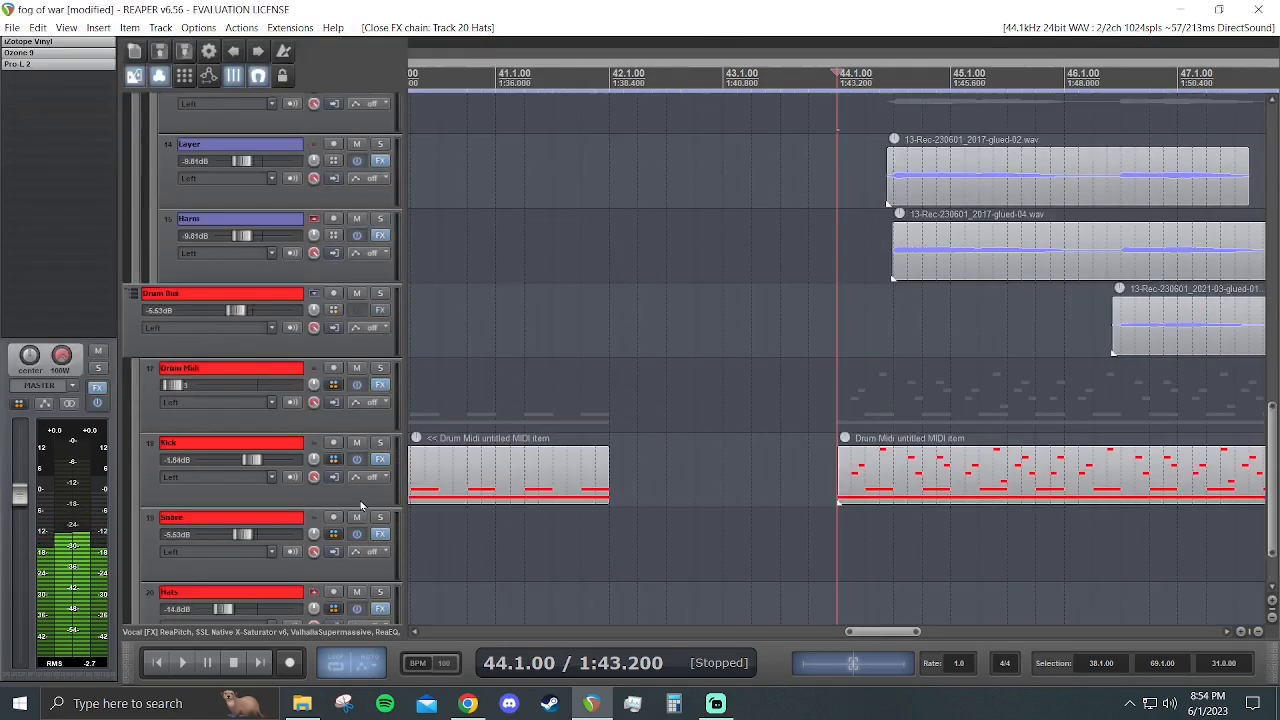
scroll(360, 456, up, 2)
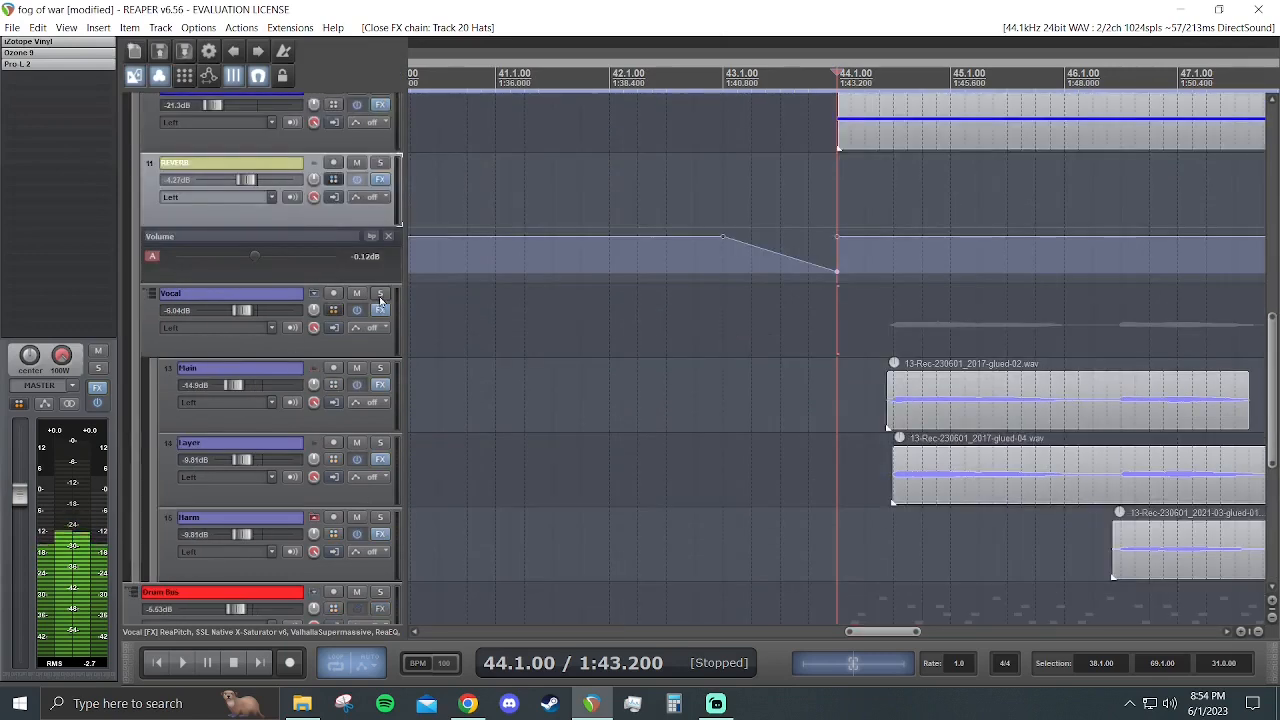
scroll(952, 362, down, 5)
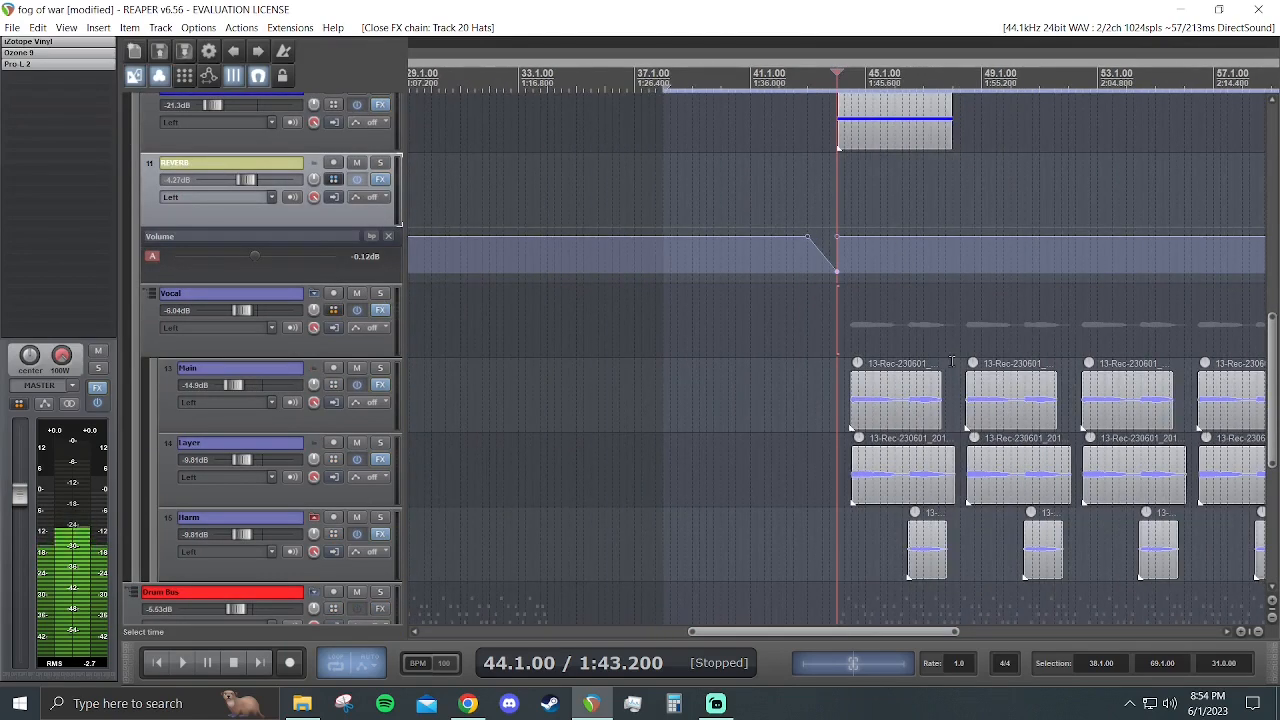
scroll(952, 362, up, 2)
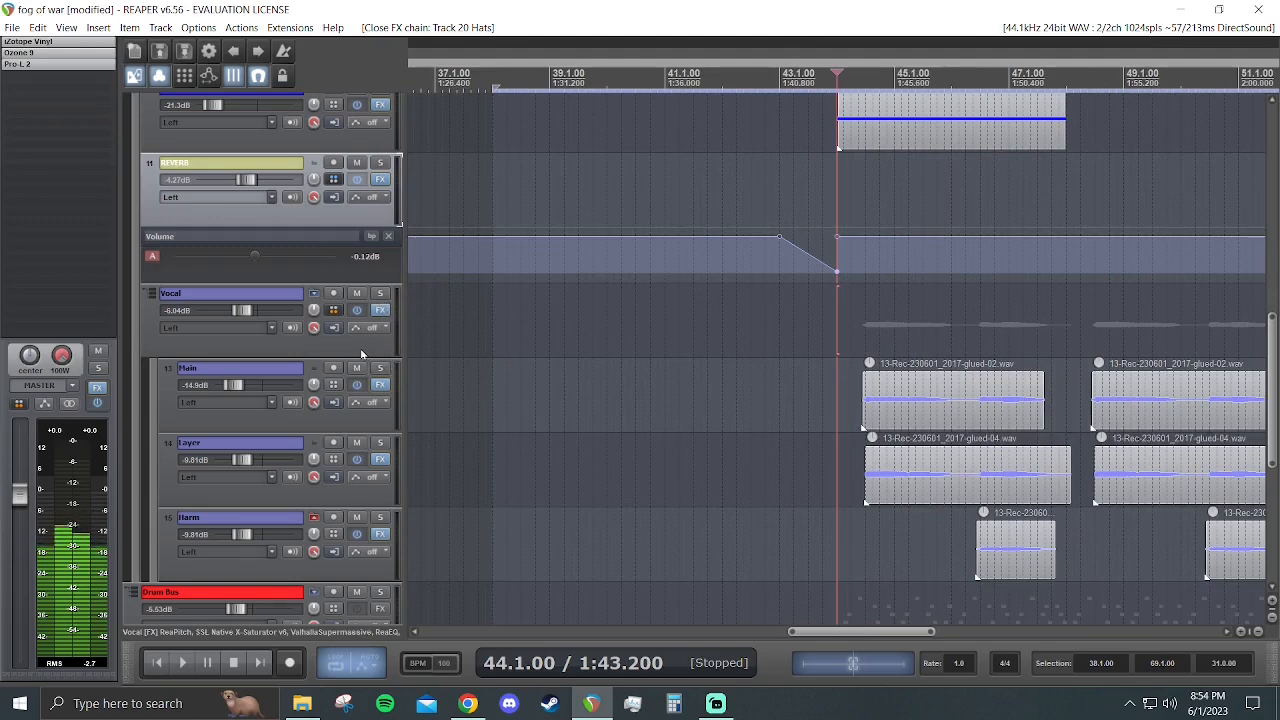
scroll(768, 356, down, 6)
scroll(940, 389, up, 4)
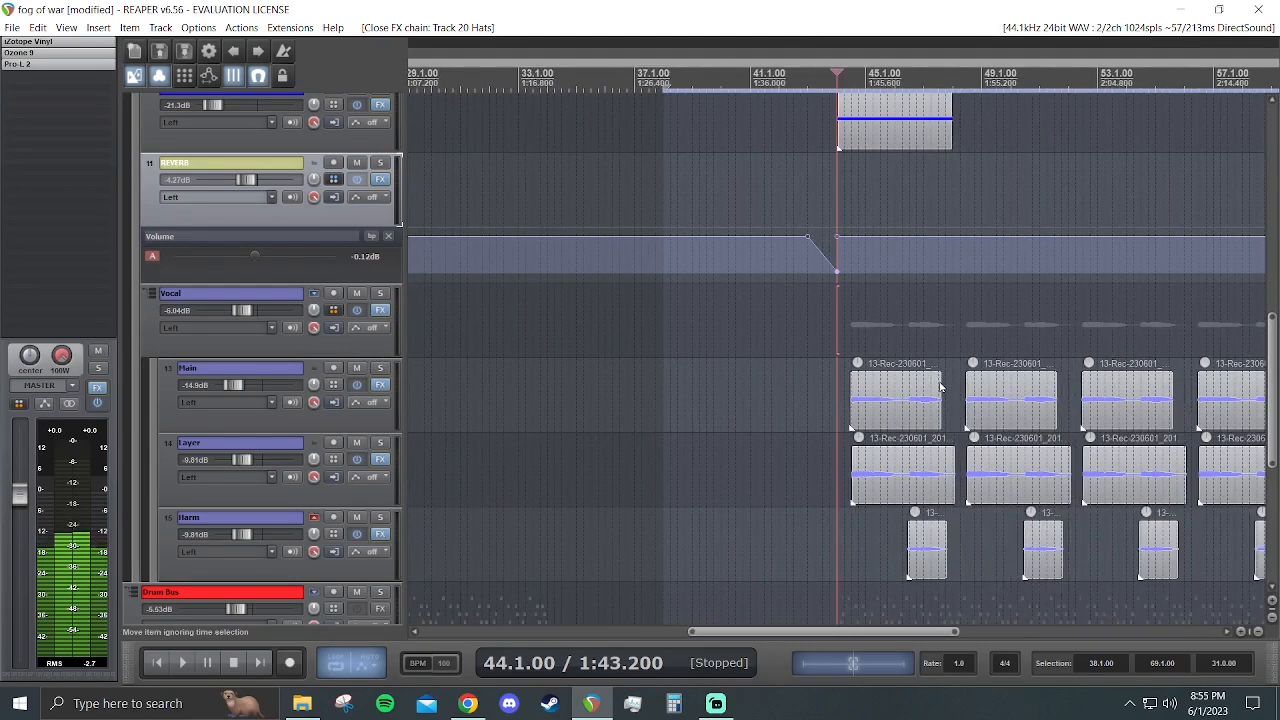